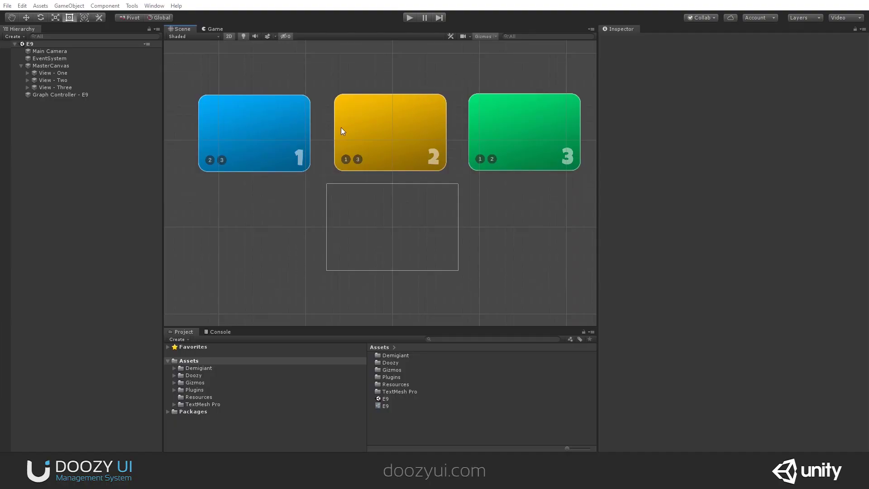
Step: Open the E9 graph from its Graph Controller, inspect nodes One, Two and Three and their connections, and close the graph window
click(63, 94)
click(837, 157)
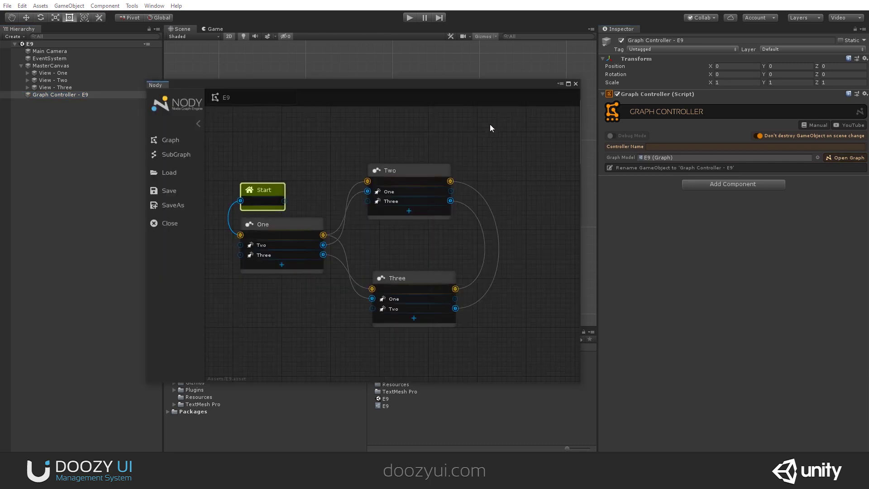
scroll(365, 233, up, 3)
scroll(408, 222, down, 2)
mouse_move(399, 205)
middle_down()
mouse_move(369, 209)
mouse_move(394, 208)
middle_up()
scroll(382, 207, up, 2)
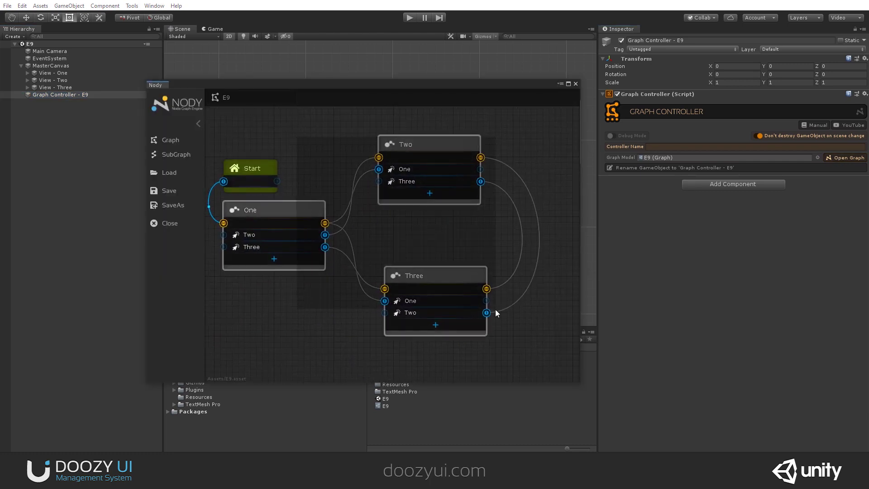
click(400, 236)
click(314, 212)
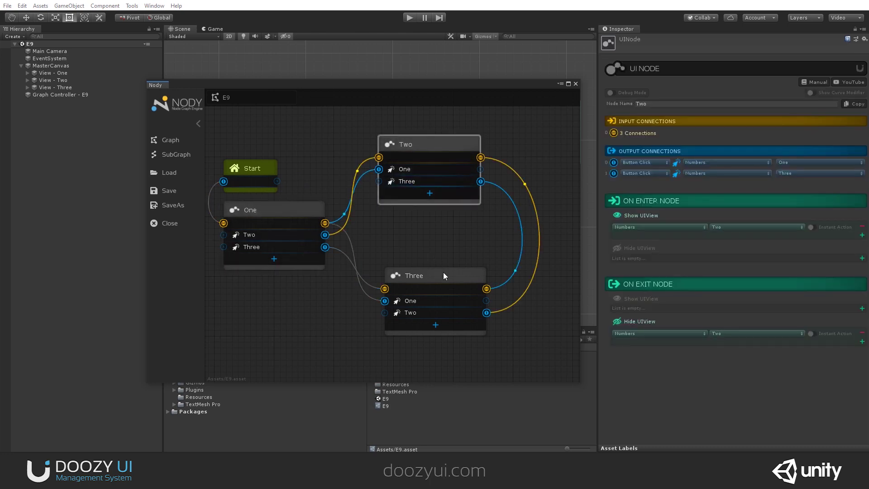
click(439, 154)
click(460, 270)
click(575, 83)
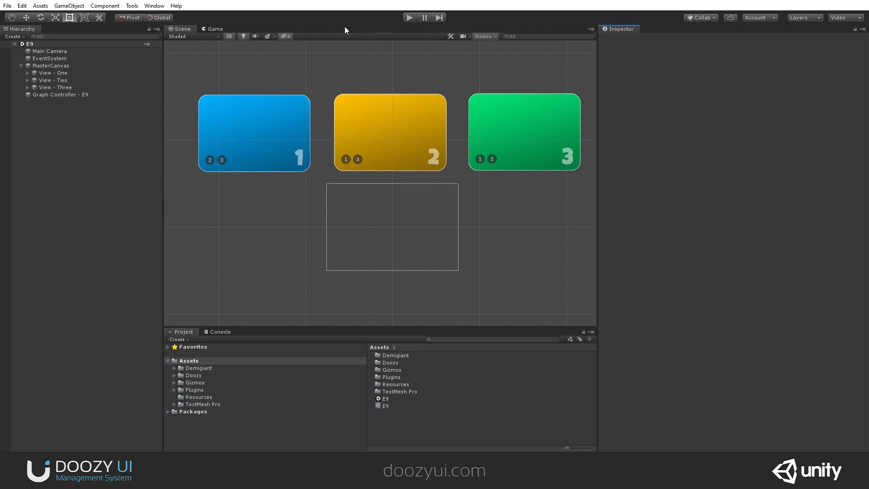
Step: Run the scene, test navigation between views 1, 2 and 3 with their numbered buttons, and stop it
click(409, 17)
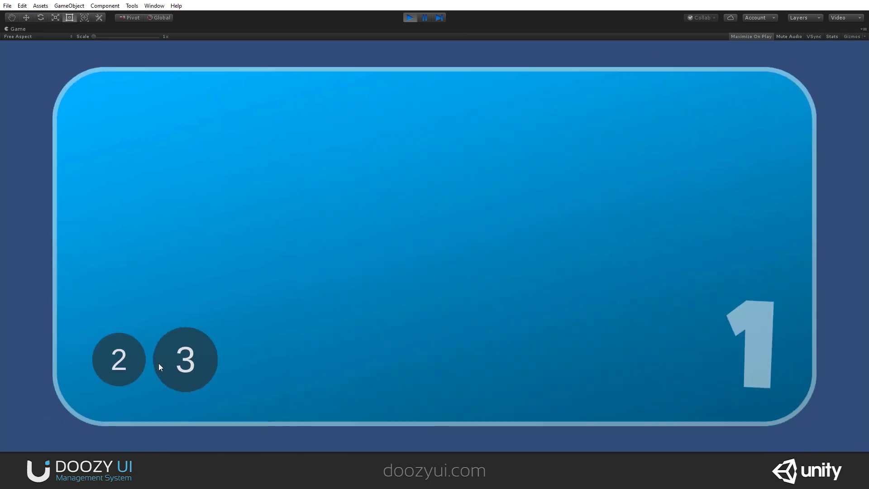
click(118, 358)
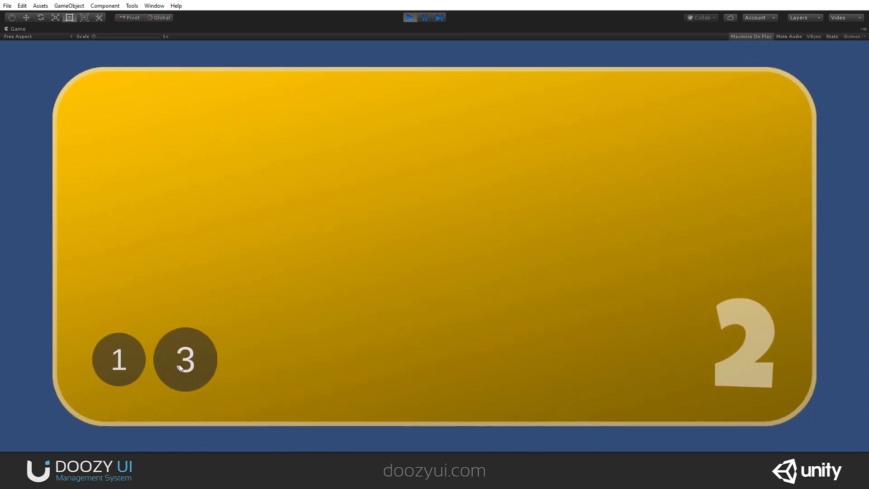
click(178, 363)
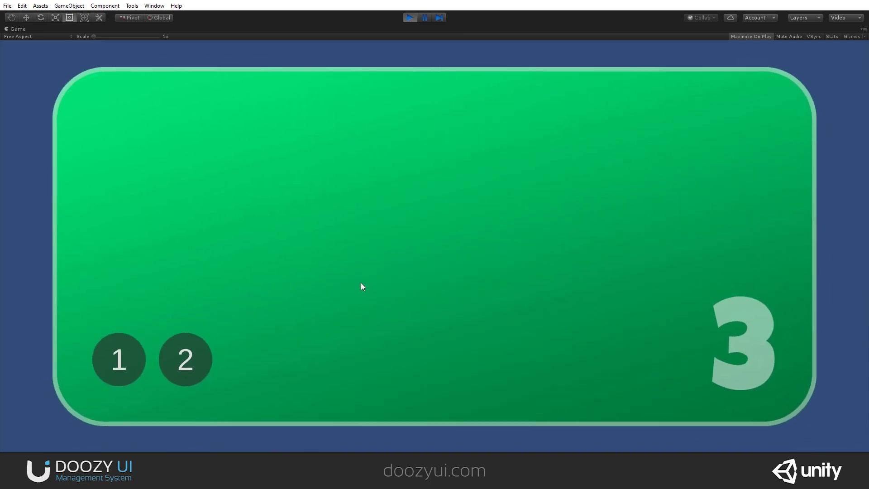
click(123, 375)
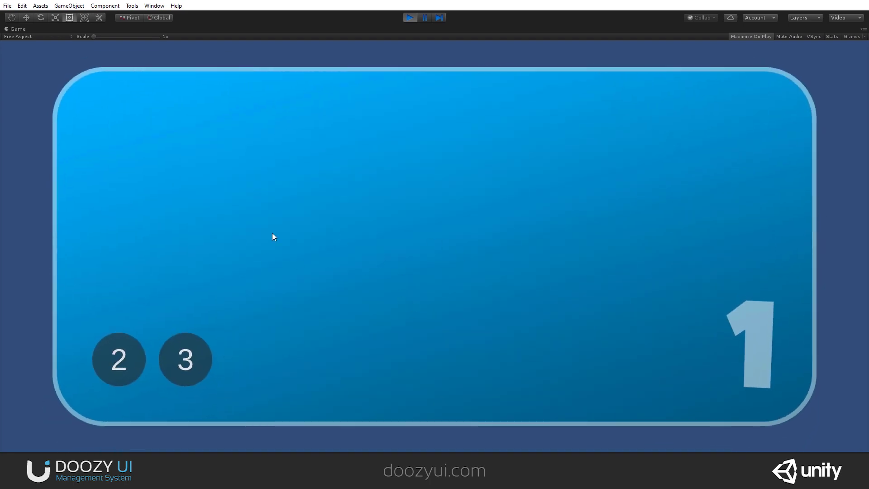
click(181, 359)
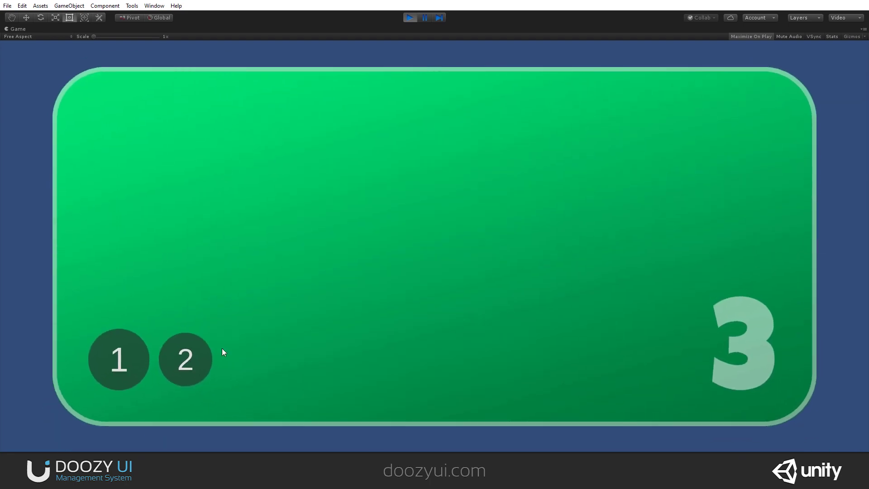
click(119, 359)
click(408, 18)
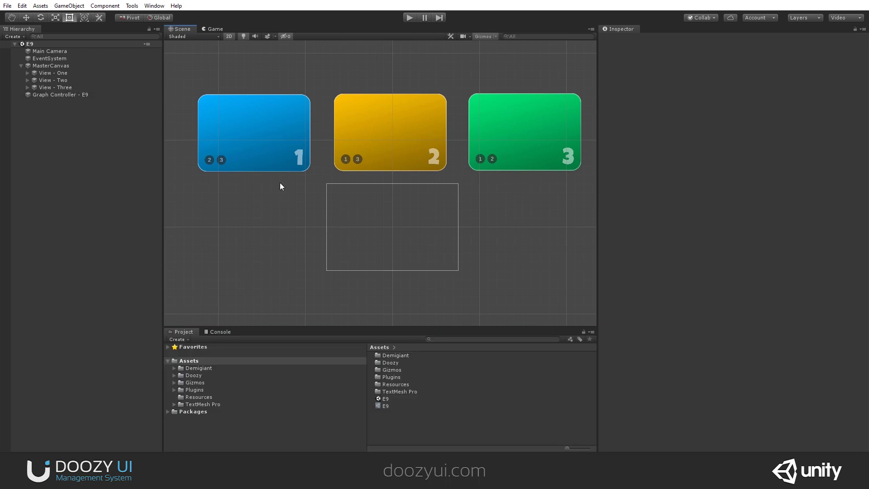
Step: Open the E9 graph from its Graph Controller, collapse the Nody side toolbar and close the window
click(67, 94)
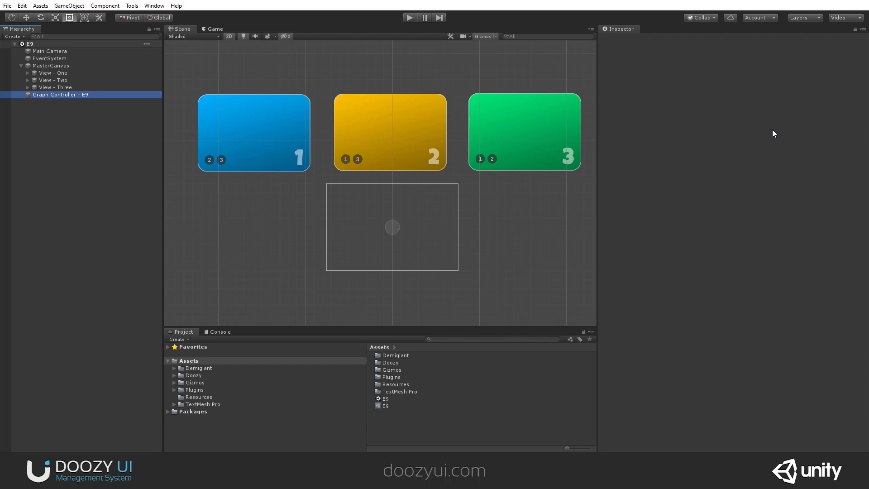
click(846, 157)
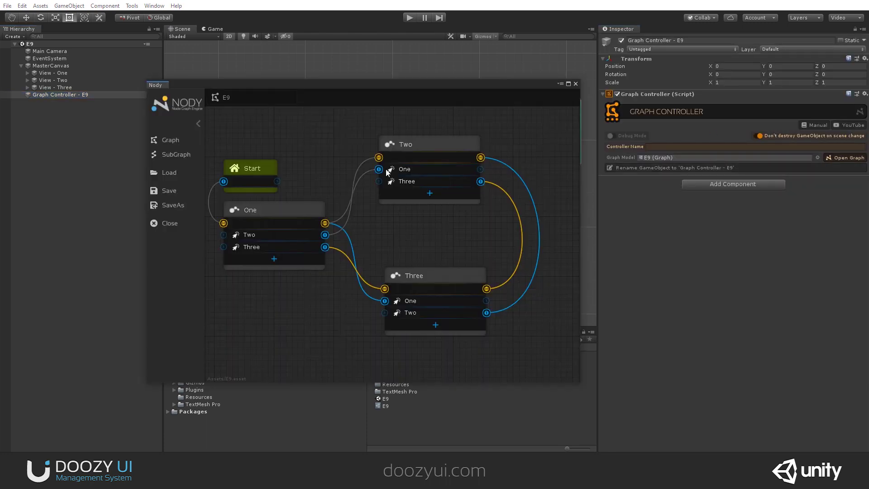
click(197, 123)
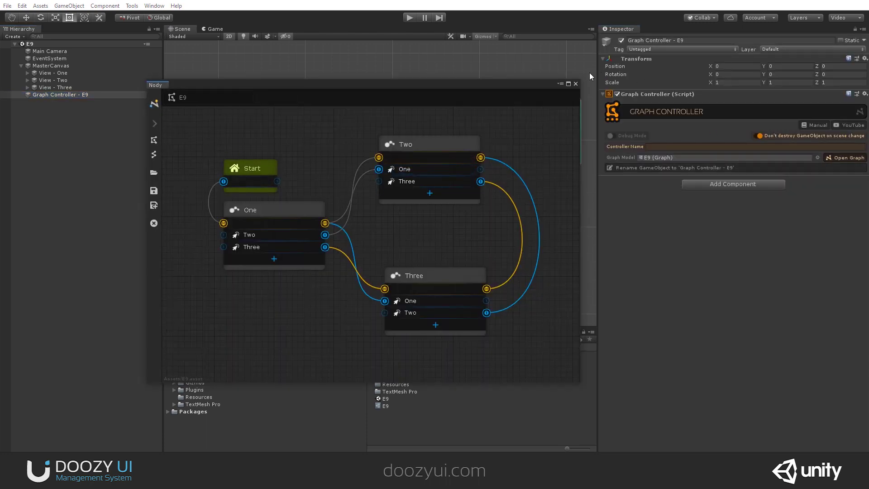
click(607, 121)
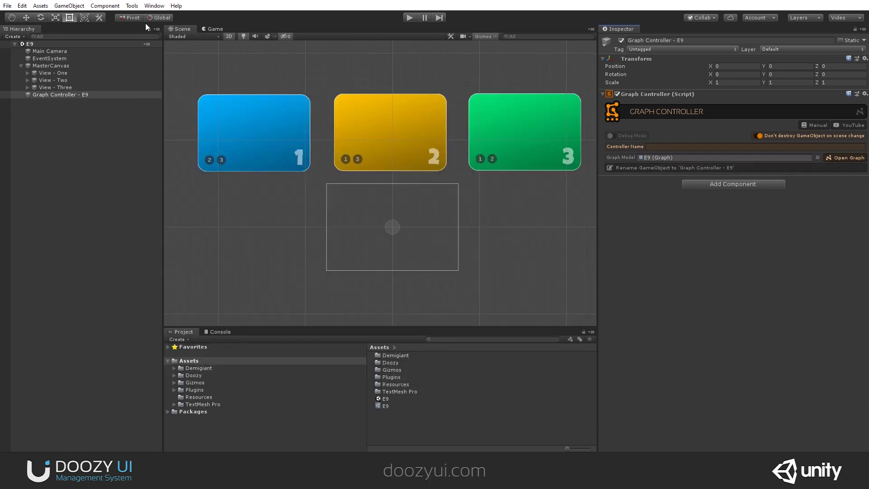
Step: Open the Nody editor directly, close the loaded graph, reload E9 from the recent graphs and close the editor
click(132, 6)
mouse_move(149, 16)
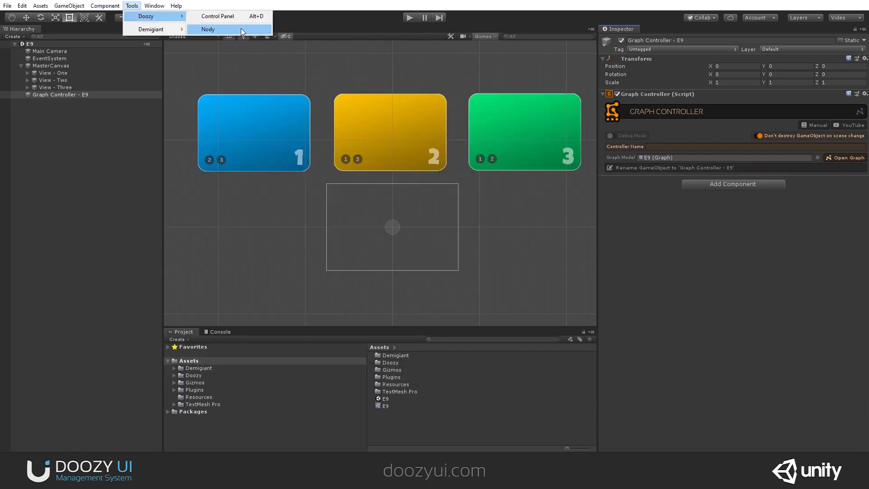
click(241, 29)
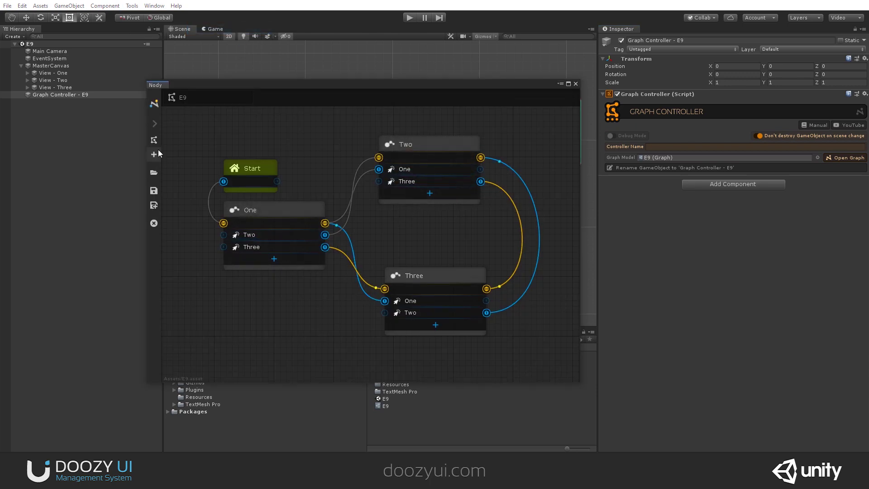
click(154, 223)
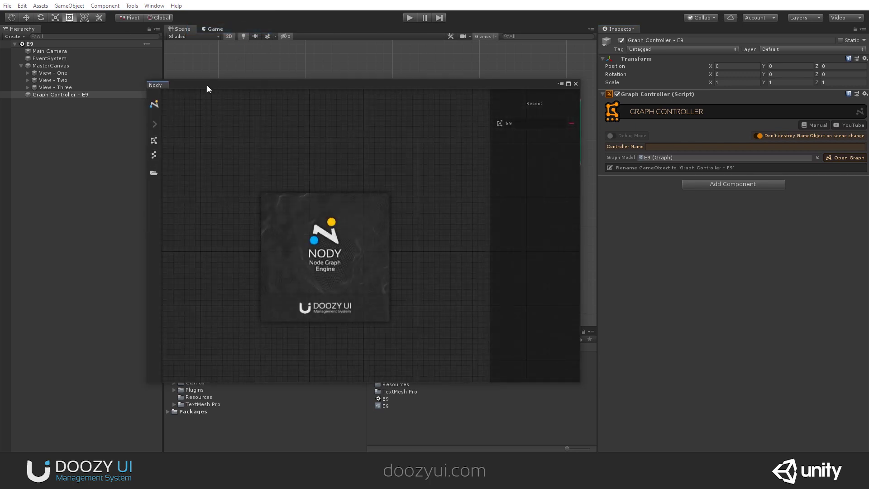
click(512, 125)
click(576, 84)
click(490, 285)
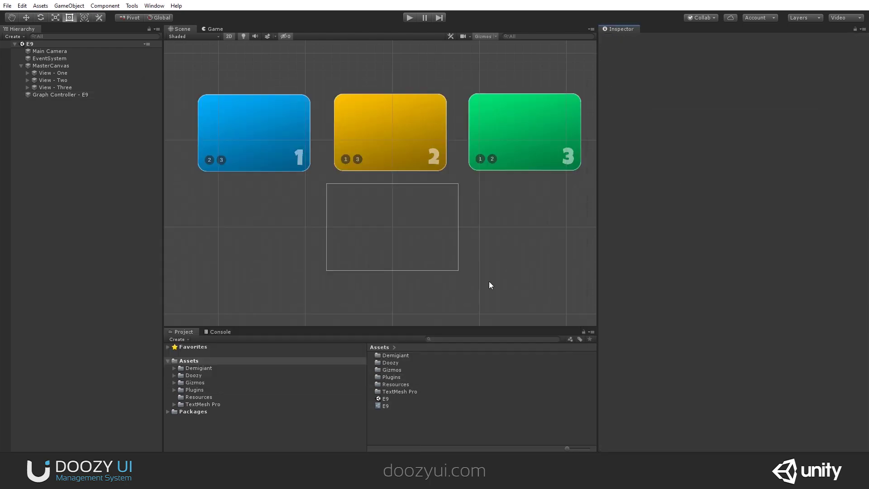
Step: Open the E9 graph asset from the project's Assets folder in Nody
click(385, 406)
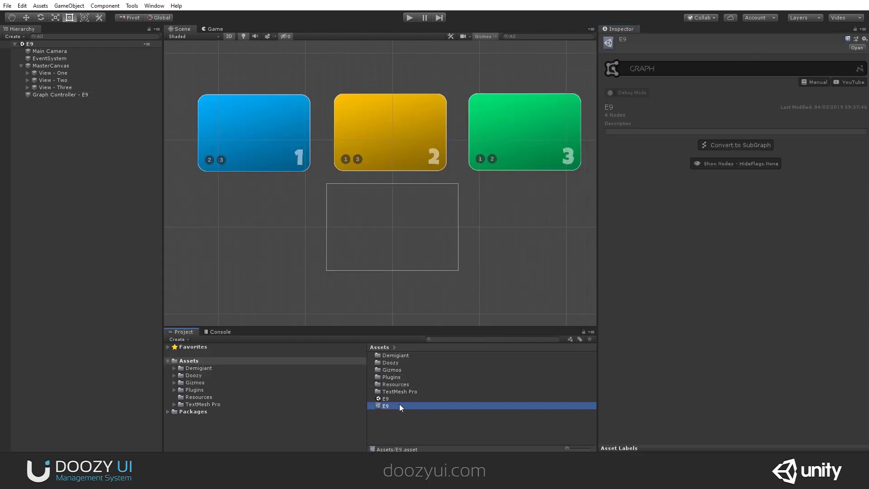
double_click(387, 408)
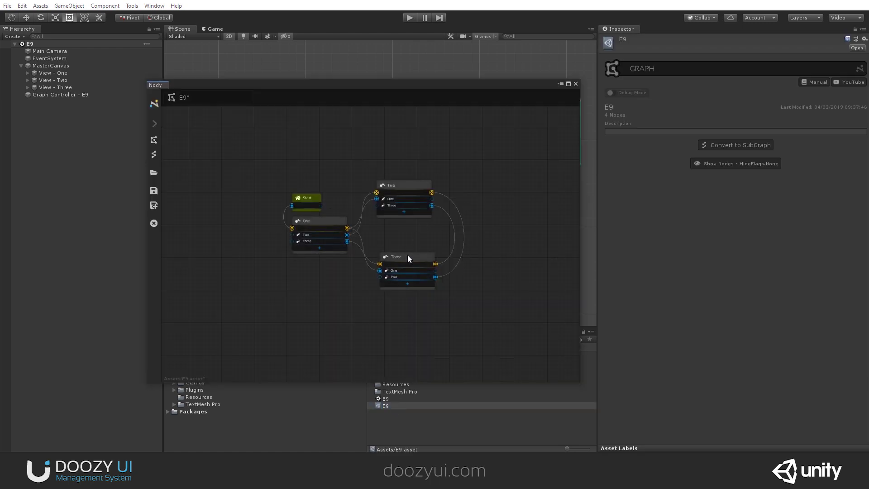
scroll(406, 255, up, 5)
middle_drag(387, 225, 448, 235)
scroll(448, 226, down, 3)
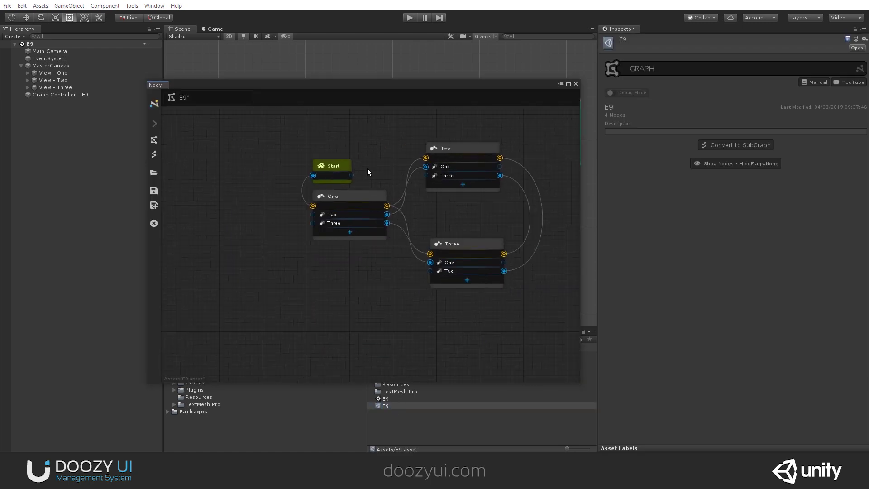
Step: Move the Start node well to the left of node One, leaving space between them
click(330, 166)
drag(329, 167, 216, 201)
scroll(290, 177, up, 1)
middle_drag(290, 173, 333, 163)
scroll(330, 164, down, 1)
drag(266, 190, 219, 186)
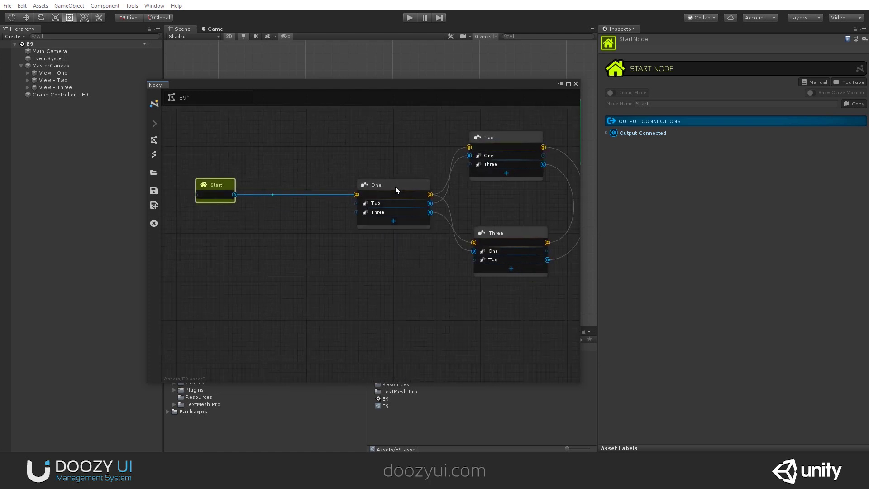
Step: Create a Sound node in the space between the Start node and node One
click(394, 186)
right_click(293, 144)
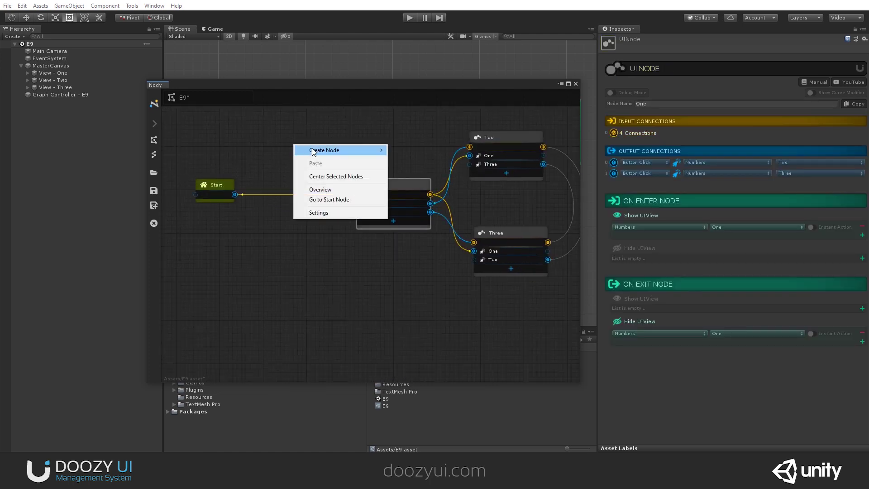
mouse_move(312, 151)
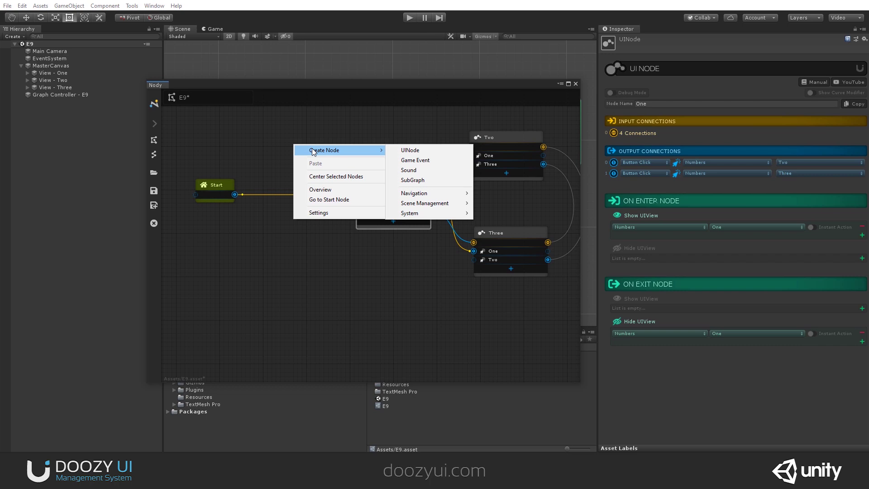
click(408, 170)
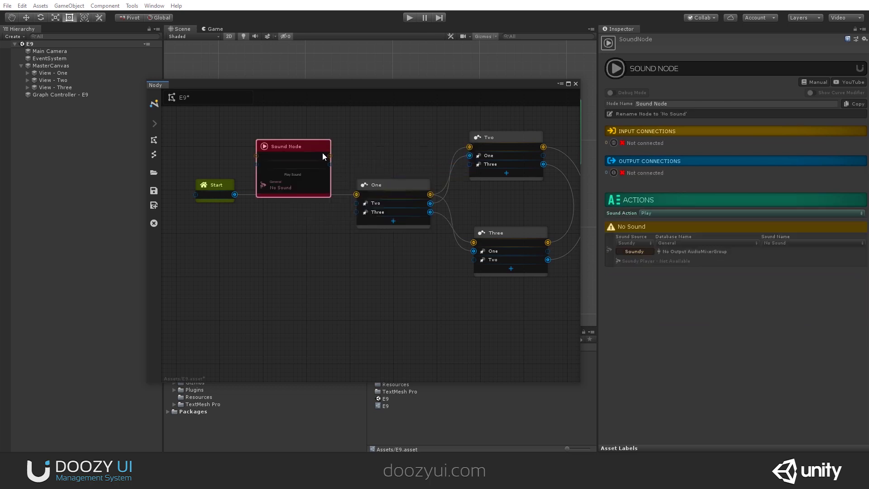
Step: Connect Start to the Sound Node and the Sound Node to node One, and place it between them
drag(295, 147, 306, 225)
drag(234, 194, 281, 231)
drag(339, 242, 375, 195)
drag(304, 227, 298, 167)
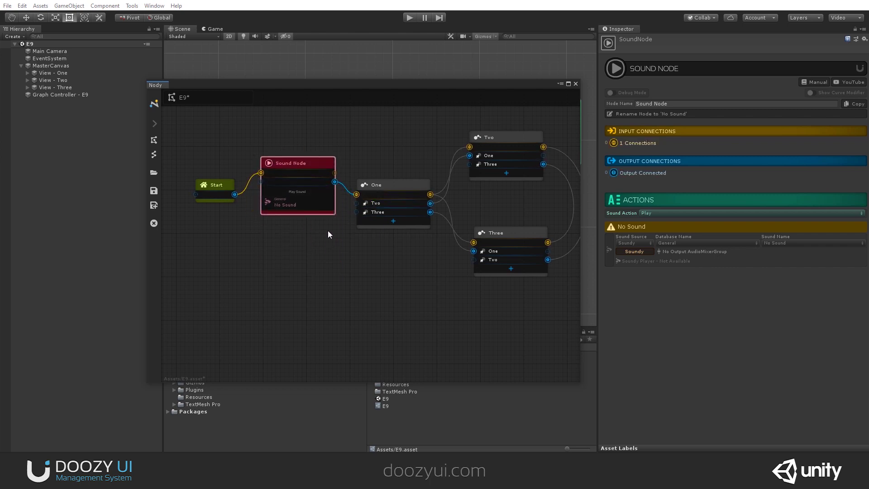
Step: Disconnect the Sound Node's output from node One and shift the Sound Node slightly down
scroll(260, 190, up, 2)
scroll(269, 198, up, 2)
middle_drag(425, 229, 341, 204)
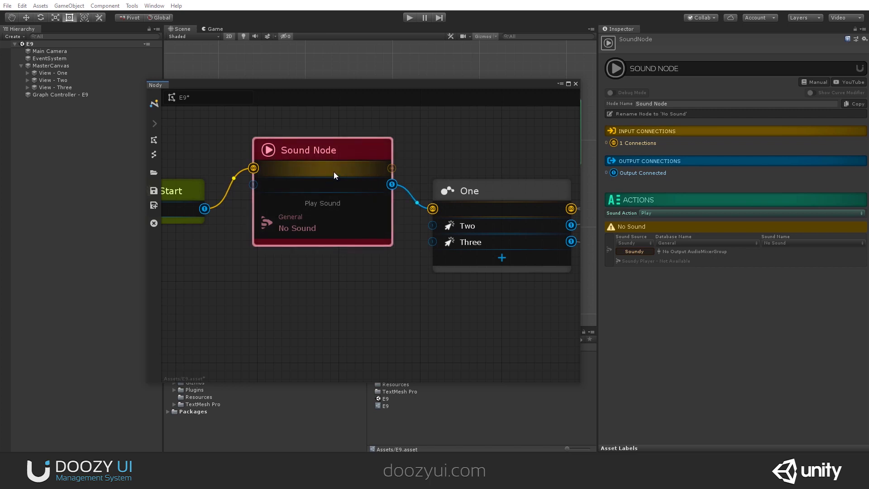
right_click(392, 184)
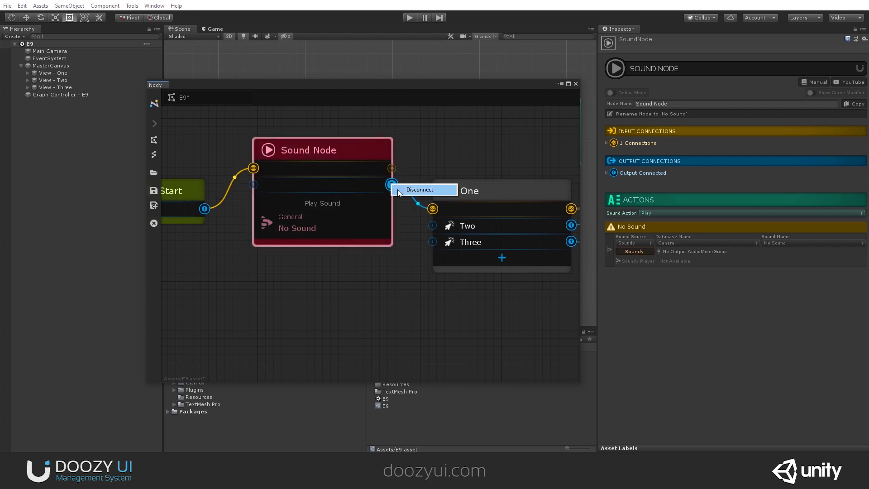
click(403, 191)
drag(357, 153, 358, 171)
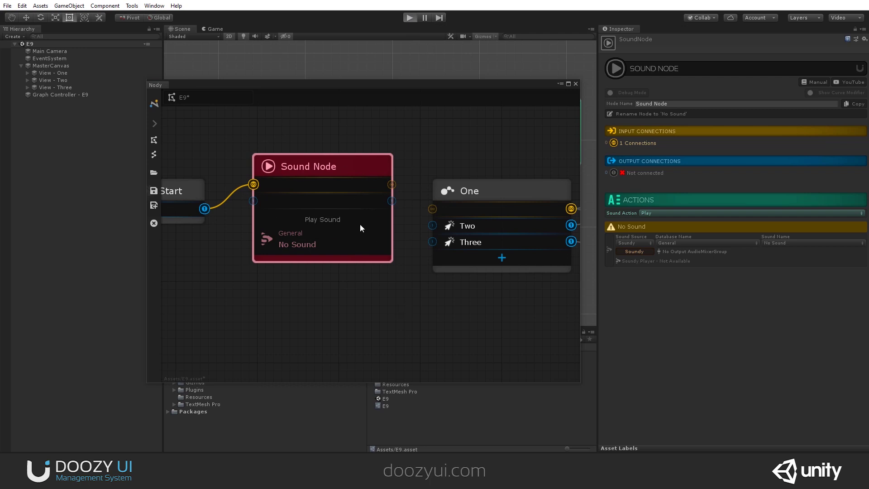
Step: Run the scene, connect the Sound Node's output to node One during play mode, and stop it
key(ctrl+p)
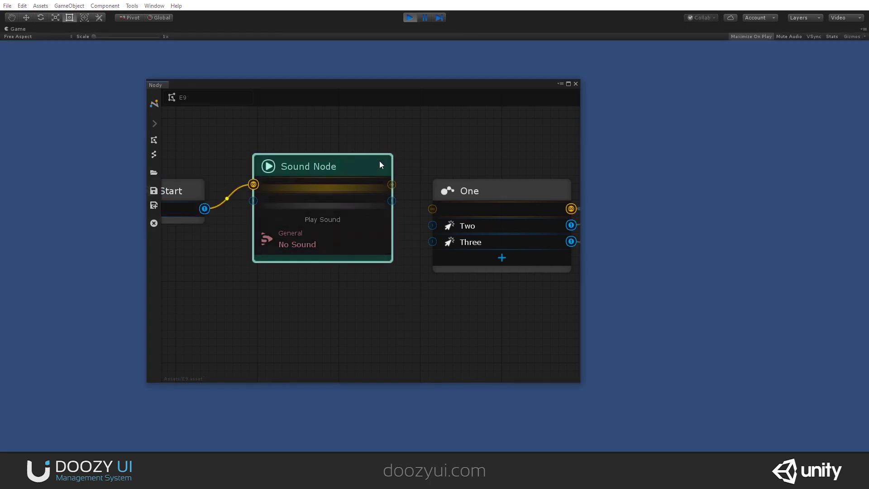
drag(391, 201, 439, 209)
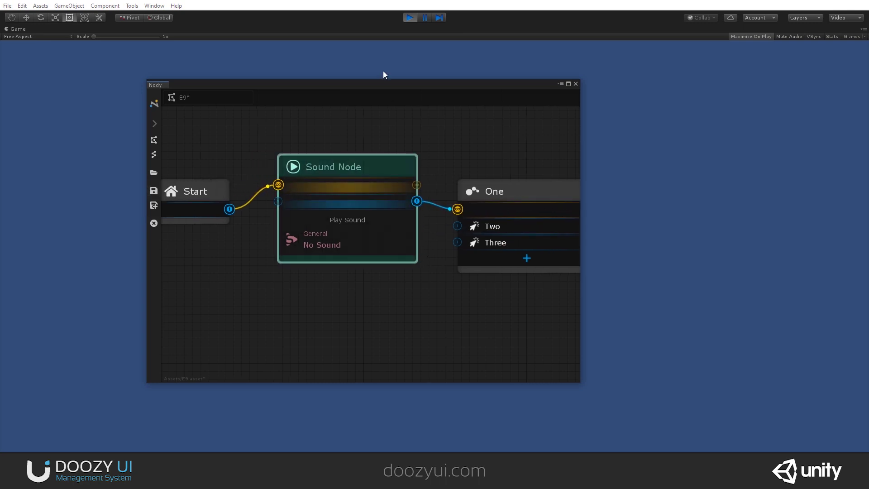
click(409, 18)
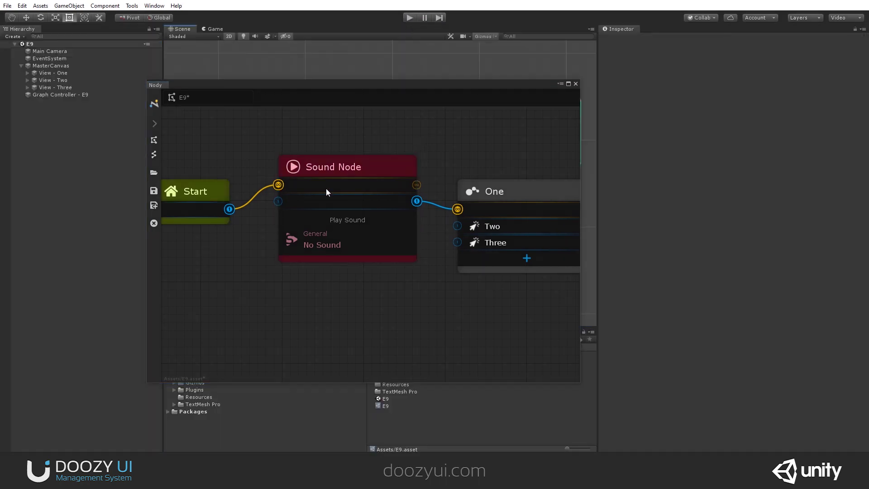
Step: Select the Sound Node and adjust its position between the Start node and node One
click(326, 186)
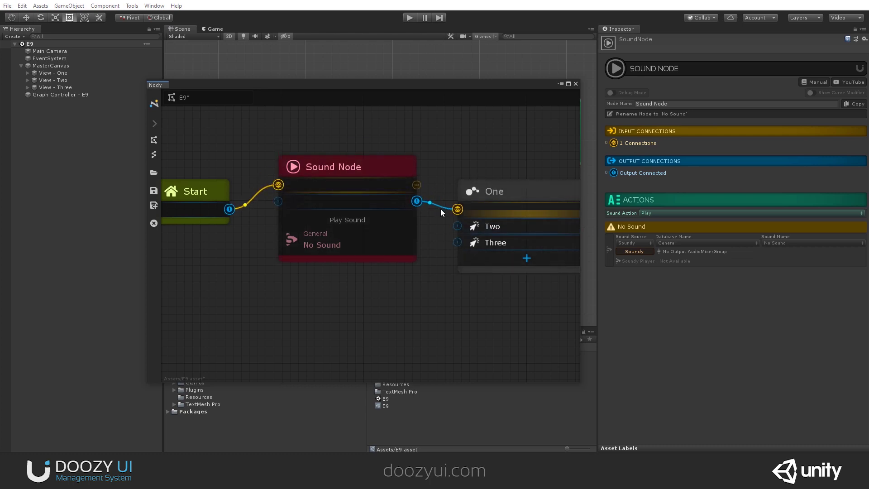
scroll(403, 264, down, 3)
middle_drag(315, 182, 332, 266)
scroll(279, 232, up, 2)
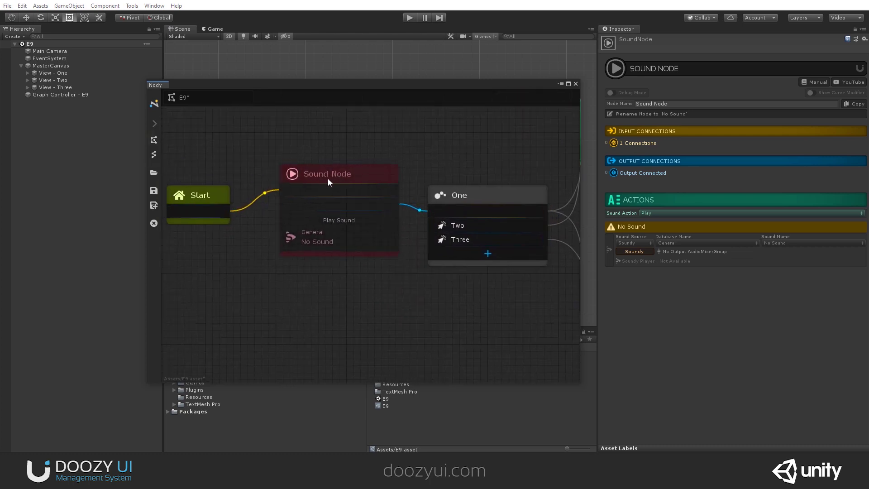
drag(334, 175, 334, 182)
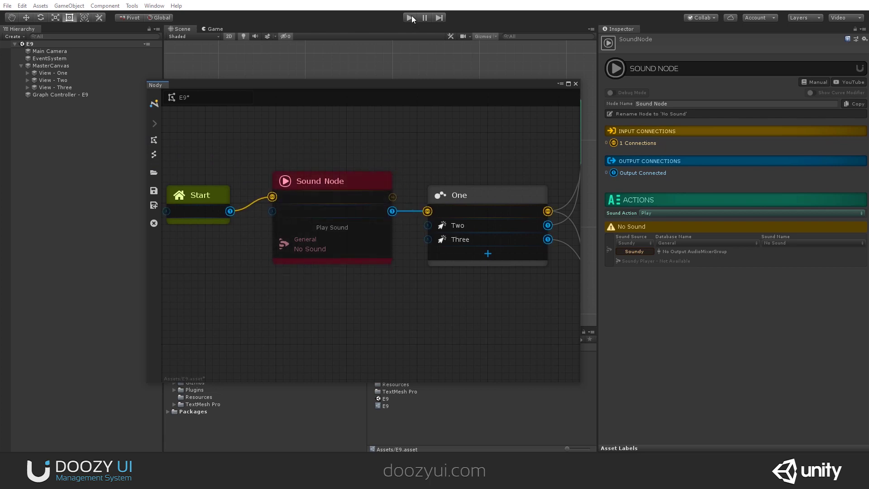
Step: Run the scene, stop it, and move the Sound Node slightly up between the Start node and node One
click(410, 17)
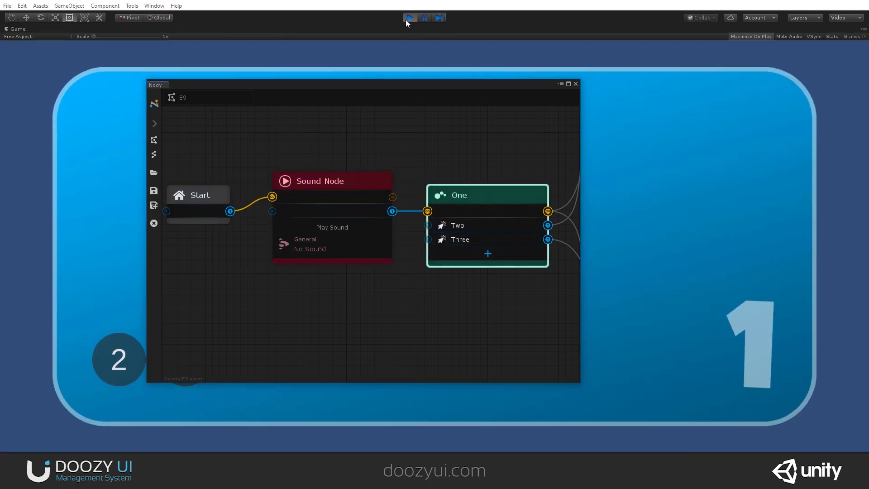
click(405, 18)
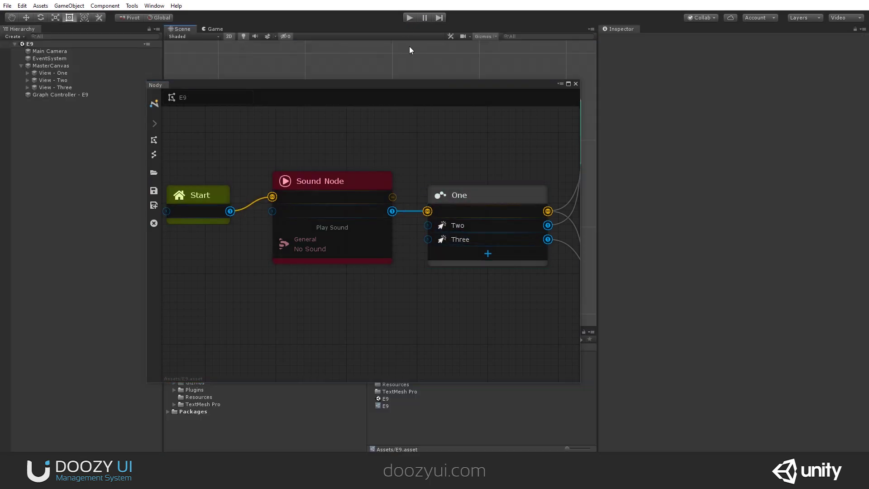
click(370, 182)
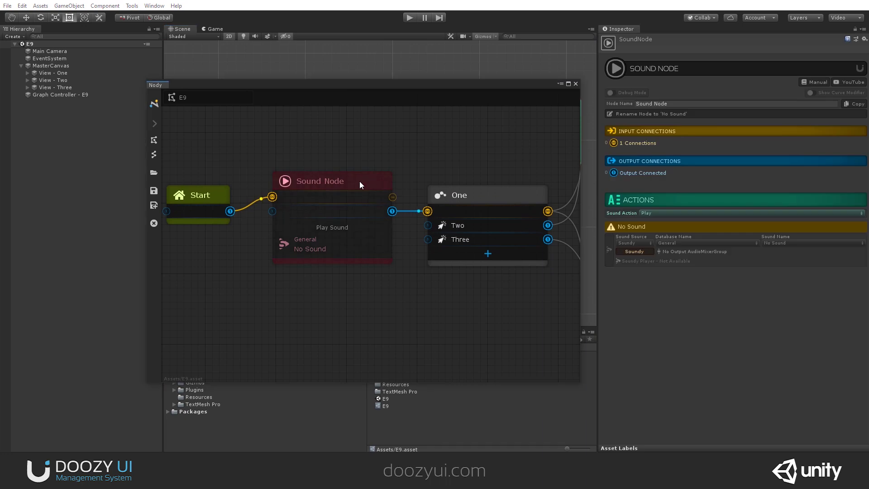
drag(358, 190, 345, 171)
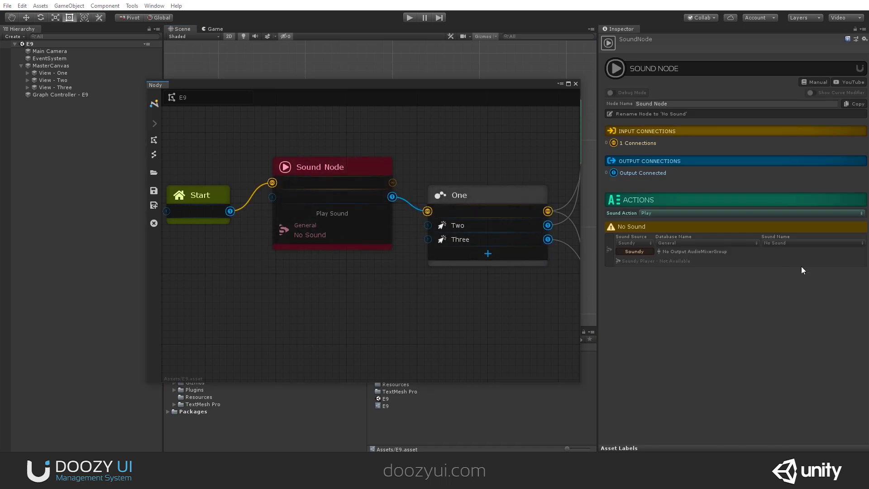
Step: Review the available Sound Action options of the Sound Node without changing the Play action
click(669, 213)
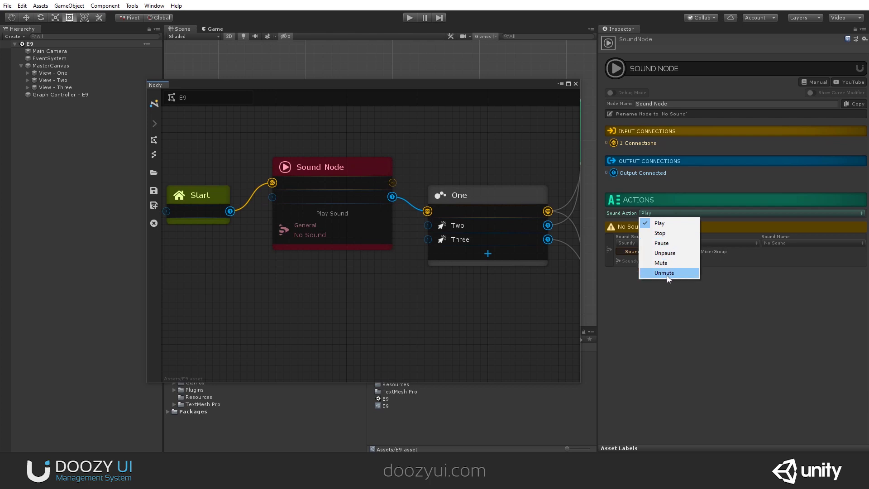
key(Up)
key(Up)
key(Up)
key(Up)
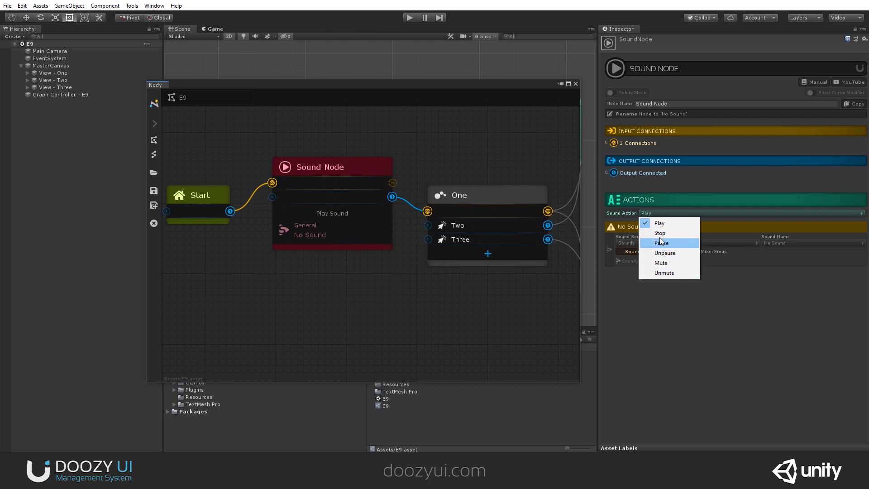
key(Down)
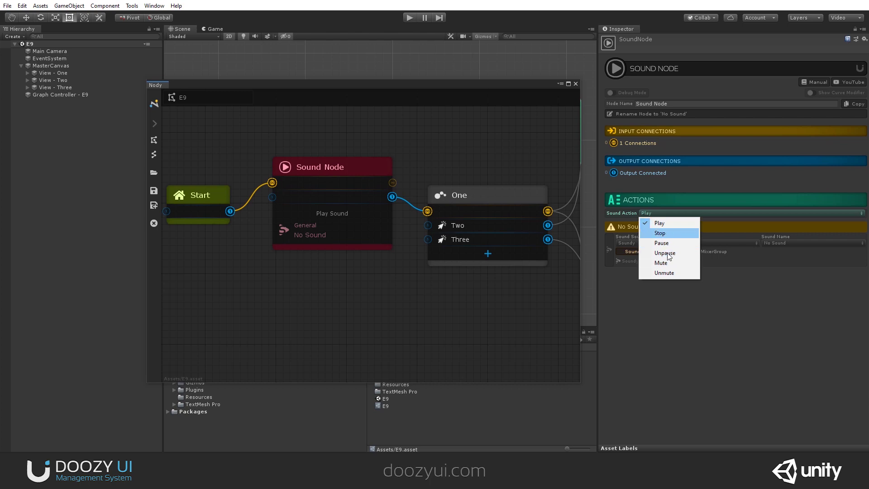
click(652, 310)
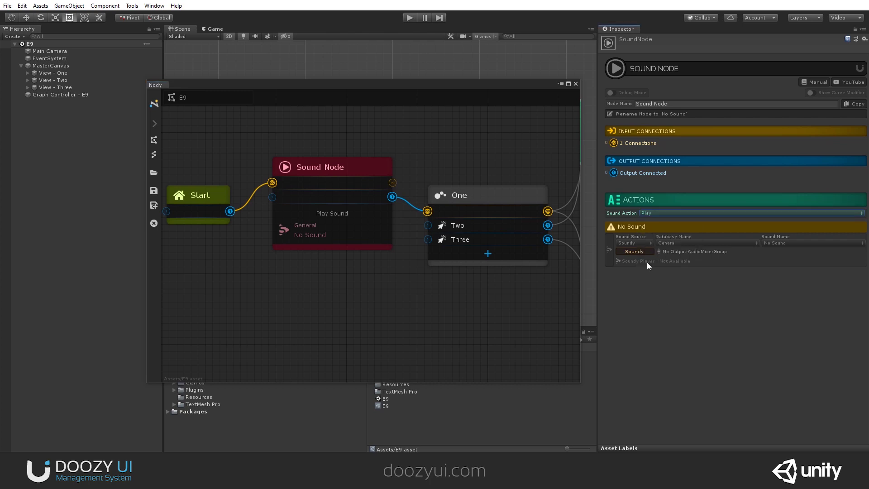
Step: Try the Audio Clip and Master Audio sound sources on the Sound Node, and return the source to Soundy
click(641, 244)
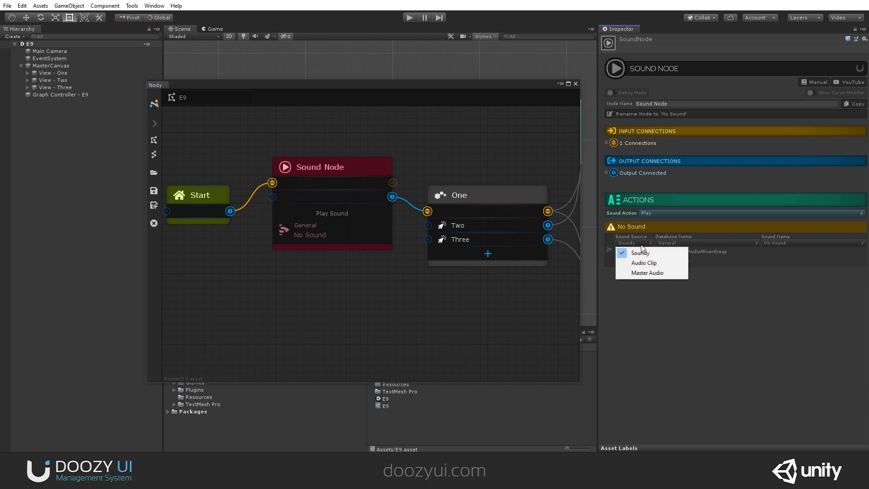
click(629, 264)
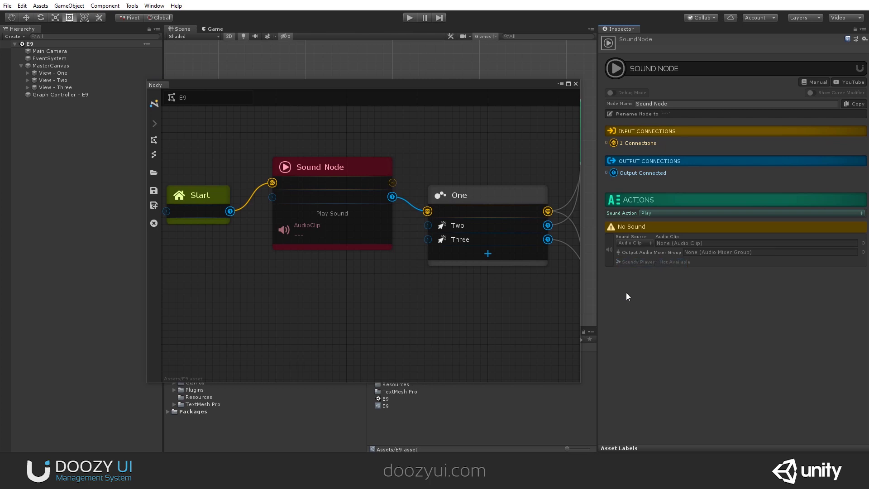
click(636, 242)
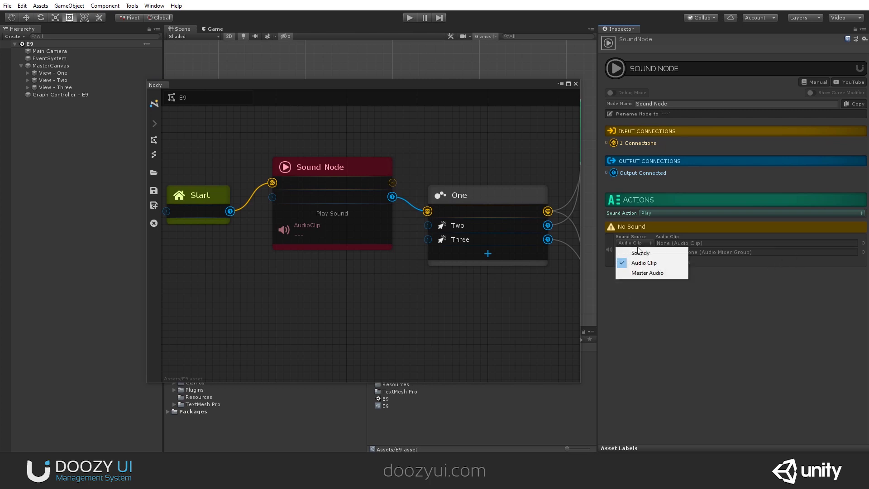
click(644, 272)
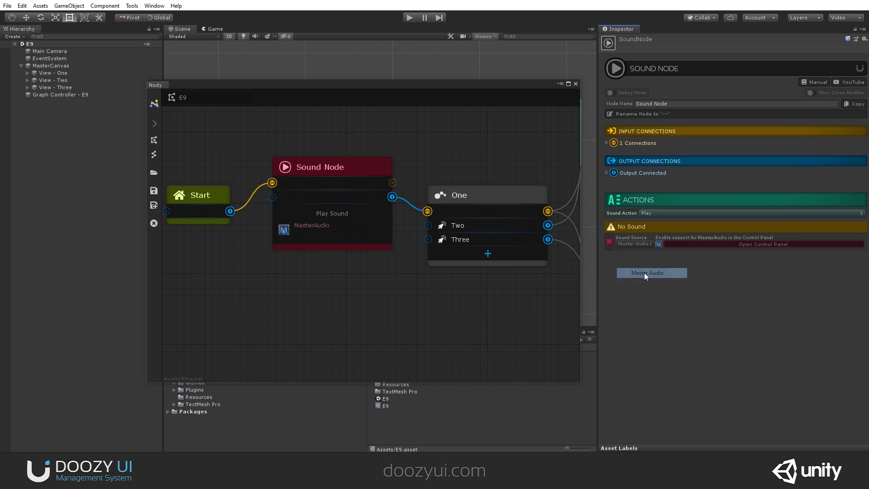
click(646, 243)
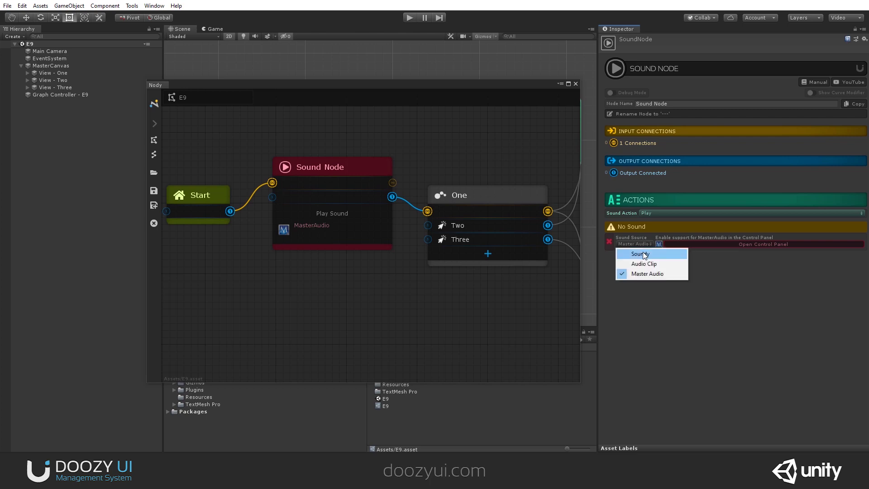
click(661, 253)
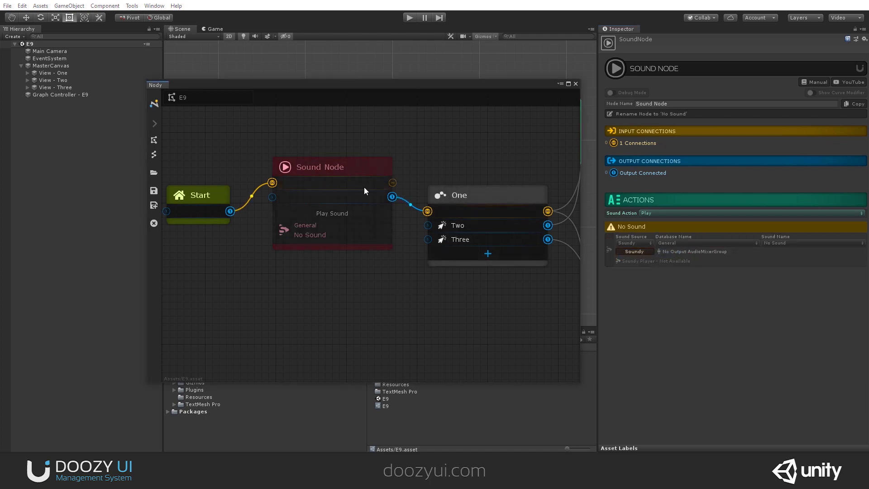
Step: Assign the Little Ludvig sound from the Example Music database to the Sound Node, and stop its preview
click(694, 244)
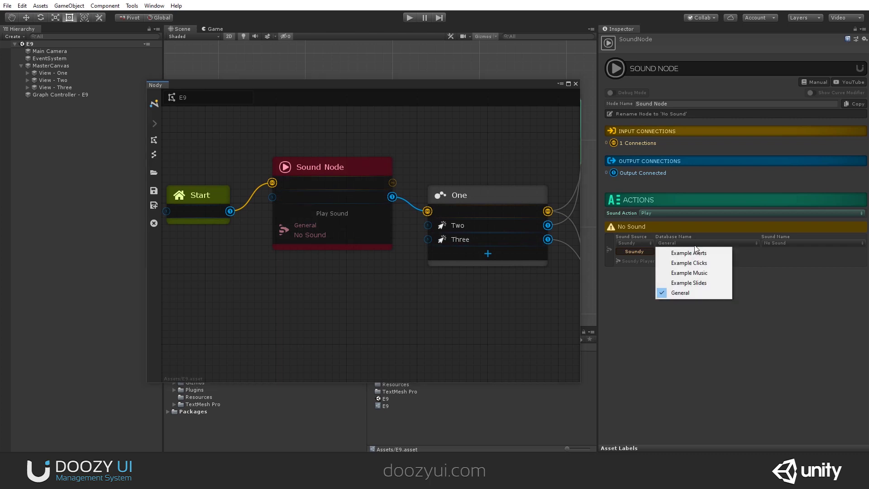
click(701, 283)
click(682, 241)
click(707, 273)
click(770, 242)
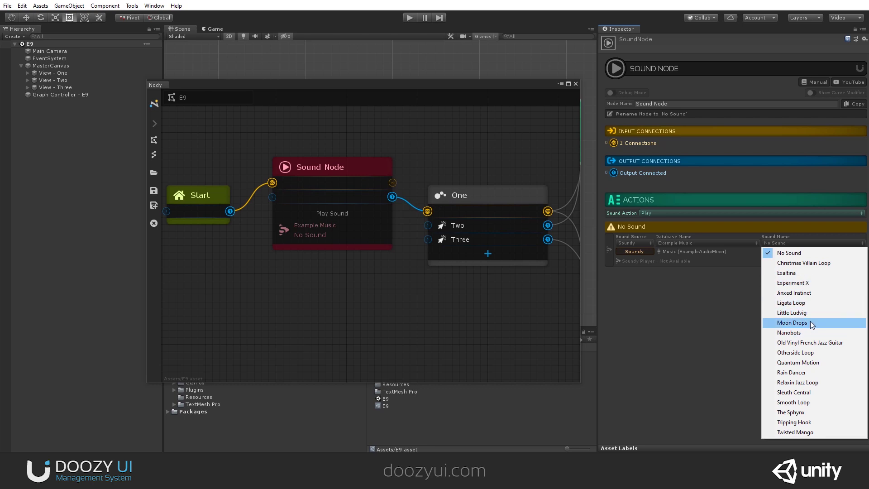
click(792, 312)
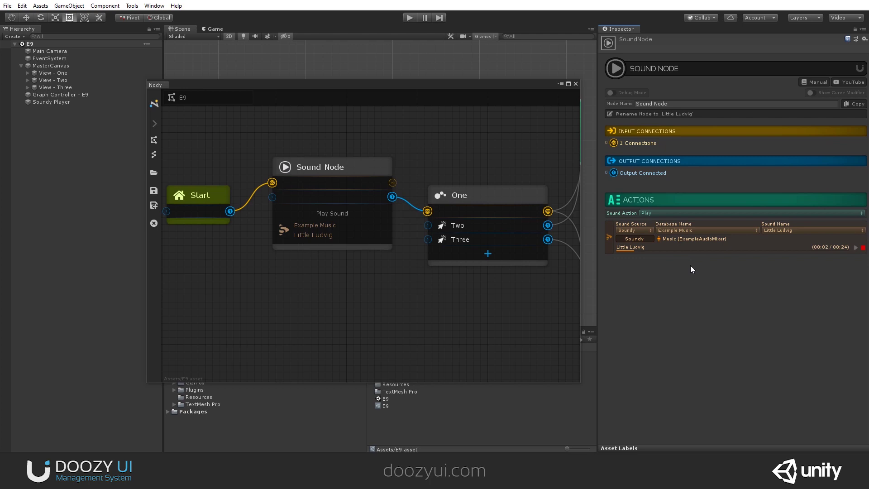
click(720, 249)
click(863, 247)
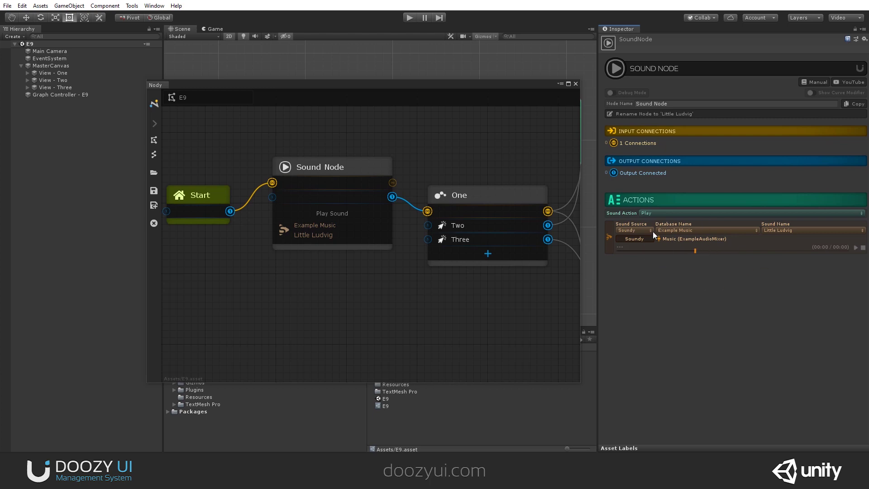
Step: Run the scene and test switching to view Three and back to view One, keeping the graph window in sight
click(409, 17)
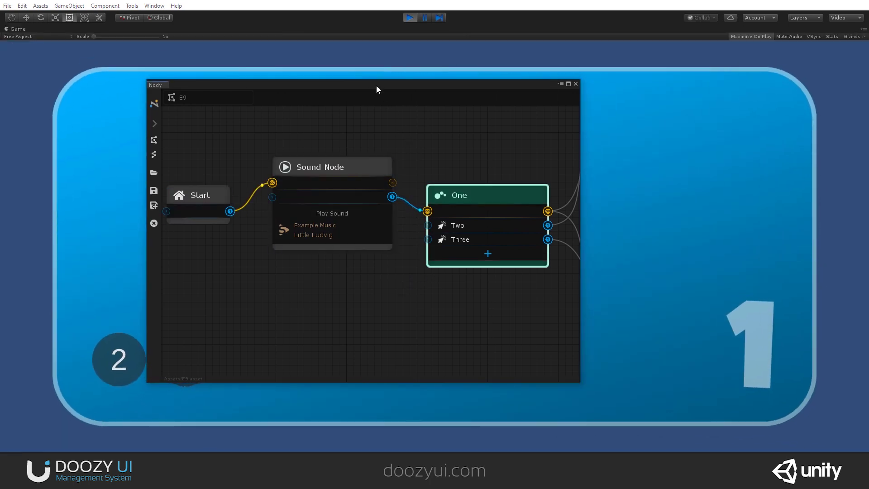
click(190, 345)
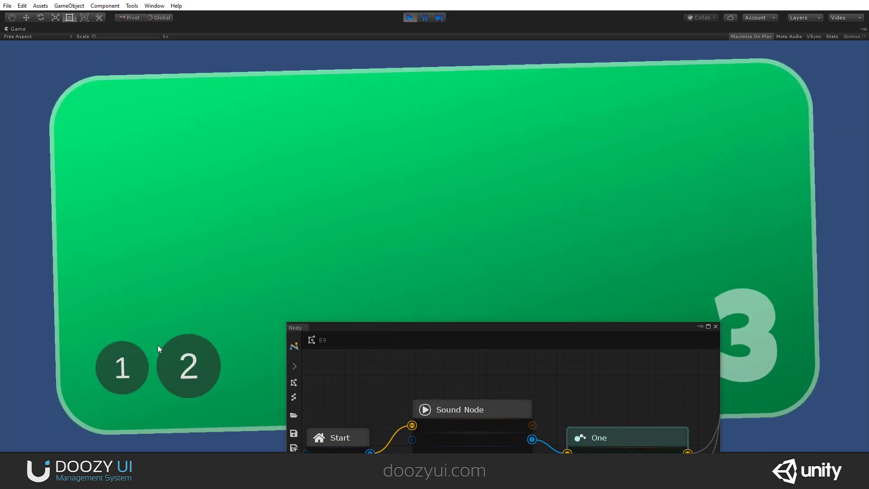
click(140, 354)
drag(388, 328, 267, 85)
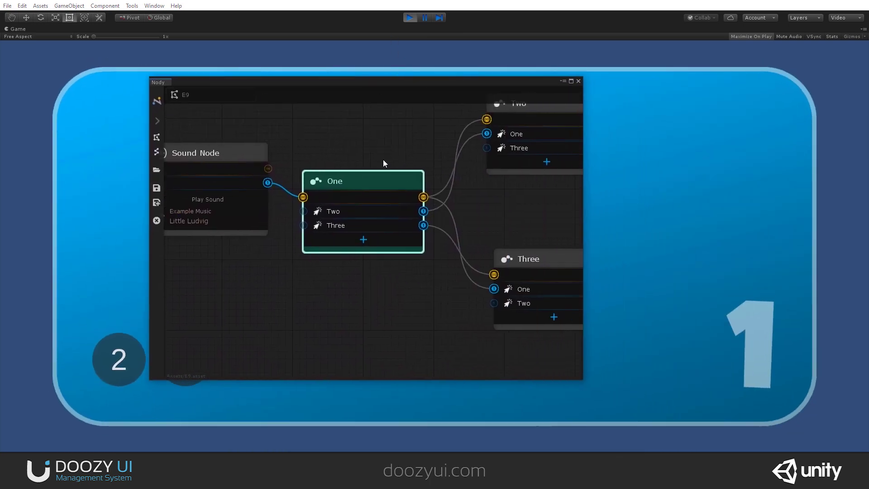
Step: Create a second Sound node during play mode, place it between nodes One and Two, and stop the scene
drag(417, 134, 464, 135)
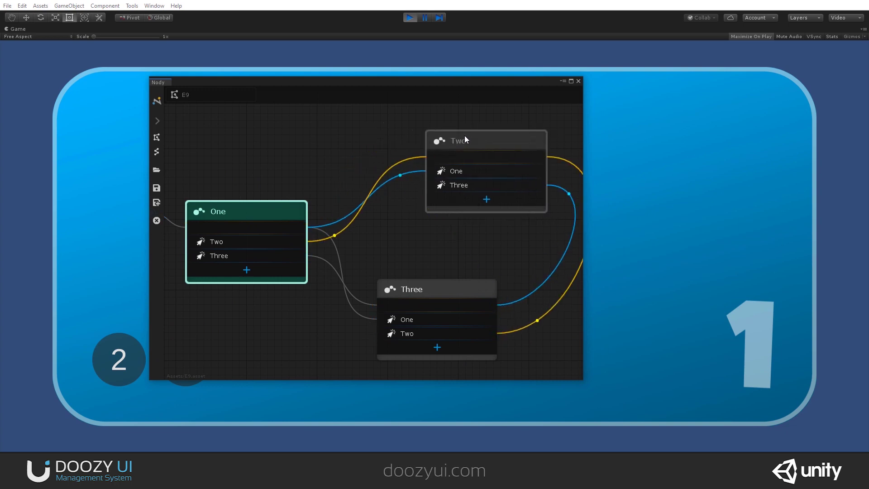
right_click(342, 126)
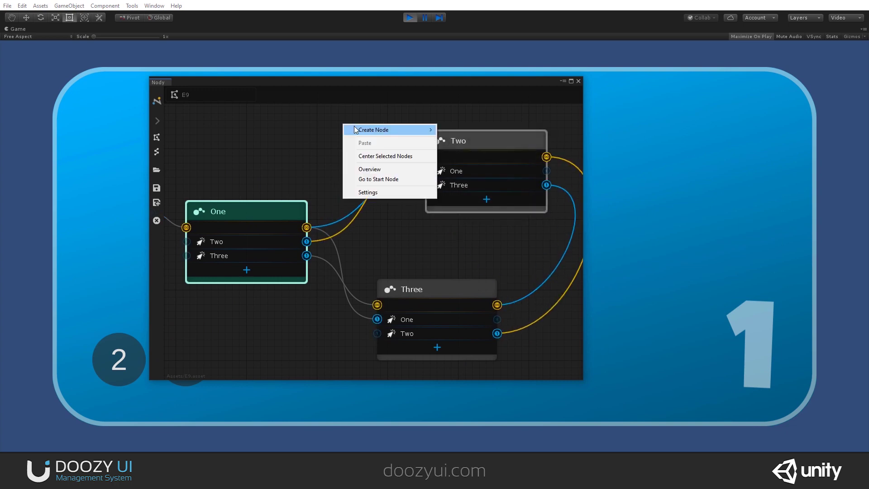
mouse_move(382, 131)
click(469, 149)
drag(335, 128, 352, 124)
scroll(421, 161, down, 1)
middle_drag(421, 161, 395, 206)
drag(444, 191, 516, 149)
drag(352, 171, 371, 134)
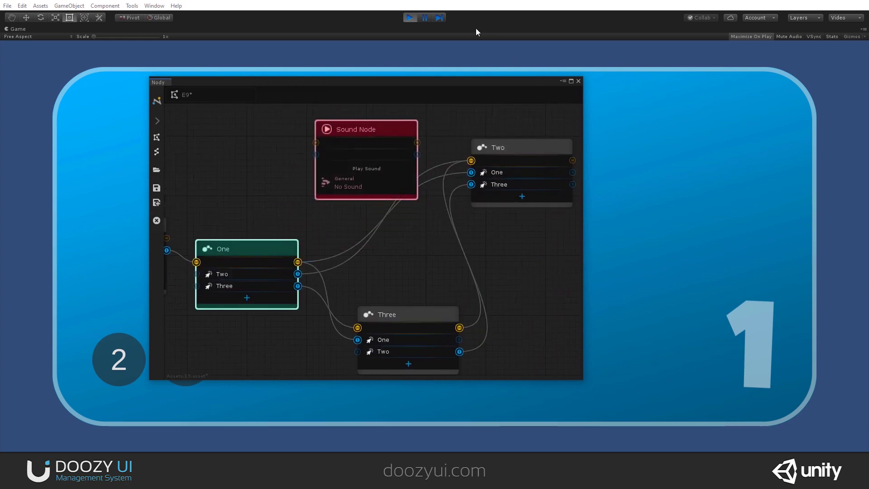
click(409, 17)
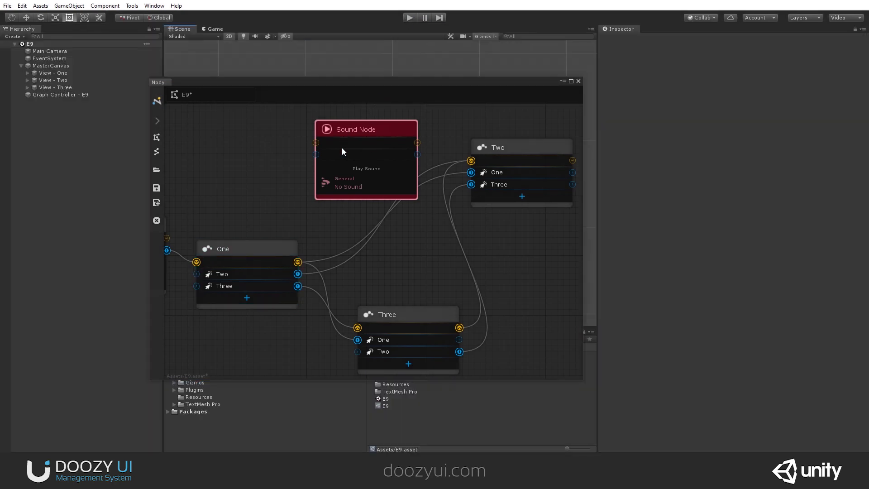
Step: Set the new Sound Node's Sound Action to Pause and adjust its position beside node Two
drag(355, 133, 349, 145)
click(645, 214)
click(678, 243)
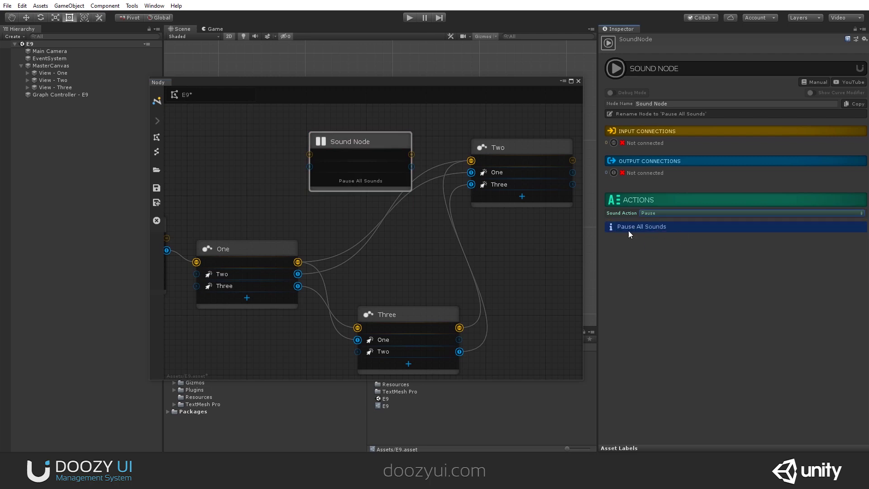
drag(327, 137, 338, 135)
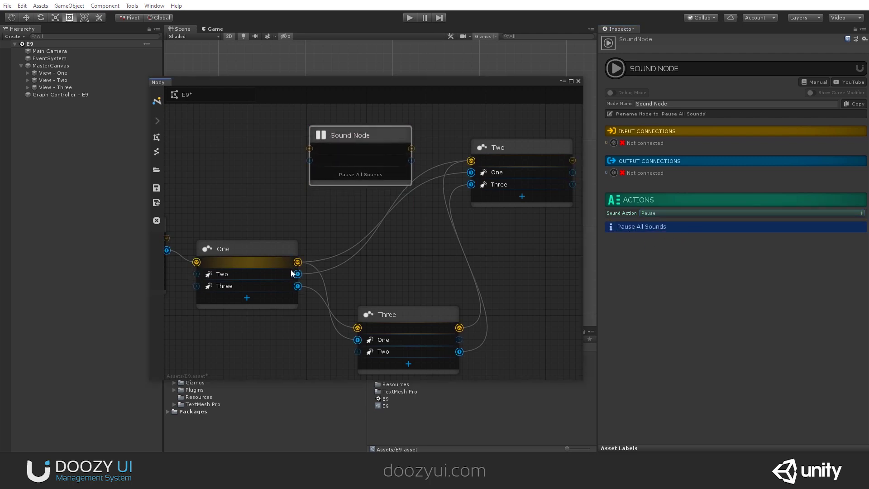
Step: Connect node One's Two output to the Pause Sound Node, and the Sound Node's output to node Two's input
drag(303, 273, 345, 149)
drag(411, 160, 471, 160)
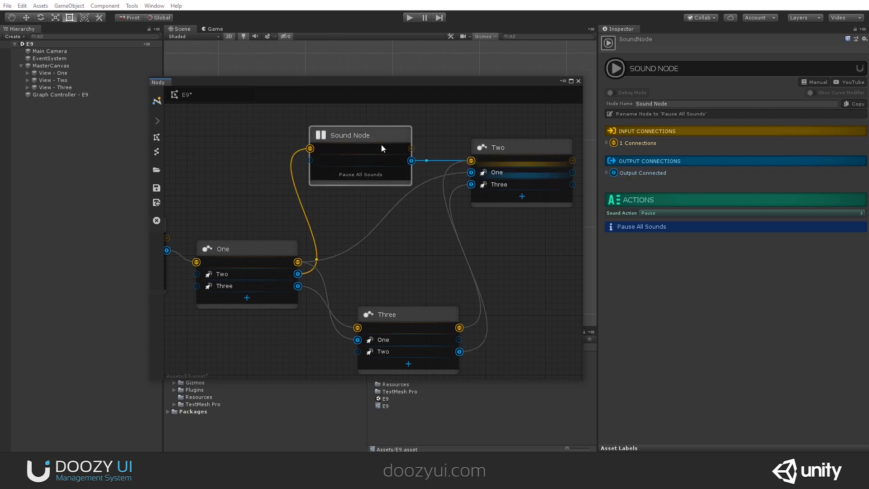
drag(370, 142, 368, 139)
middle_drag(407, 214, 394, 202)
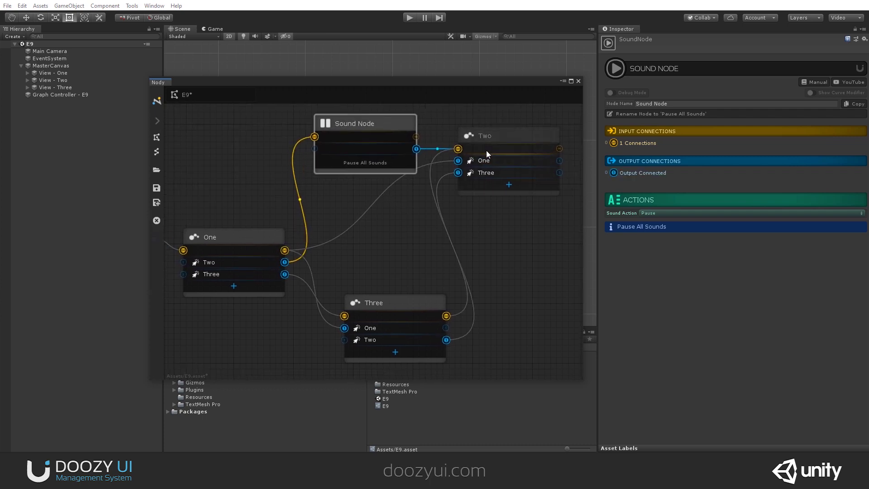
drag(364, 122, 352, 122)
Step: Create another Sound node above node One and set its Sound Action to Unpause
middle_drag(267, 211, 361, 226)
right_click(298, 170)
mouse_move(316, 175)
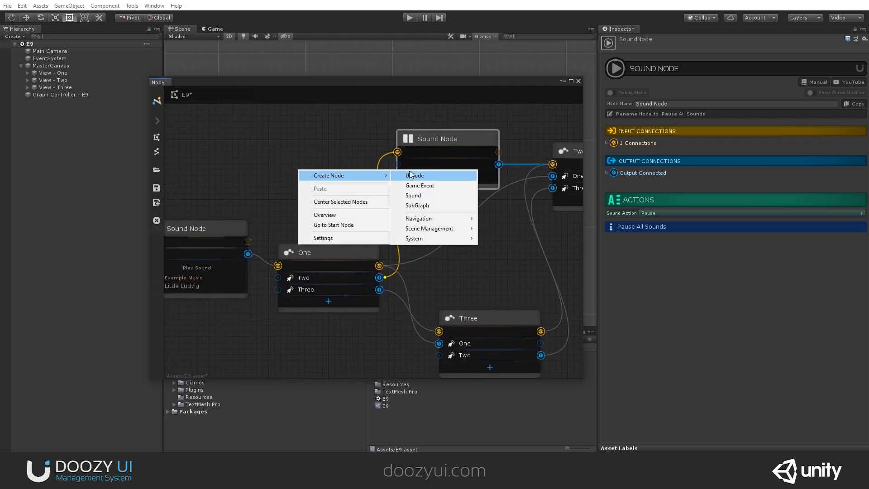
click(421, 192)
drag(319, 169, 331, 157)
click(648, 213)
click(678, 253)
Step: Connect the Unpause Sound Node's output to node One's input, and stack the Pause Sound Node above it
drag(455, 144, 491, 151)
drag(324, 160, 379, 266)
middle_drag(408, 267, 263, 300)
scroll(271, 226, down, 3)
middle_drag(322, 215, 354, 184)
drag(261, 181, 232, 118)
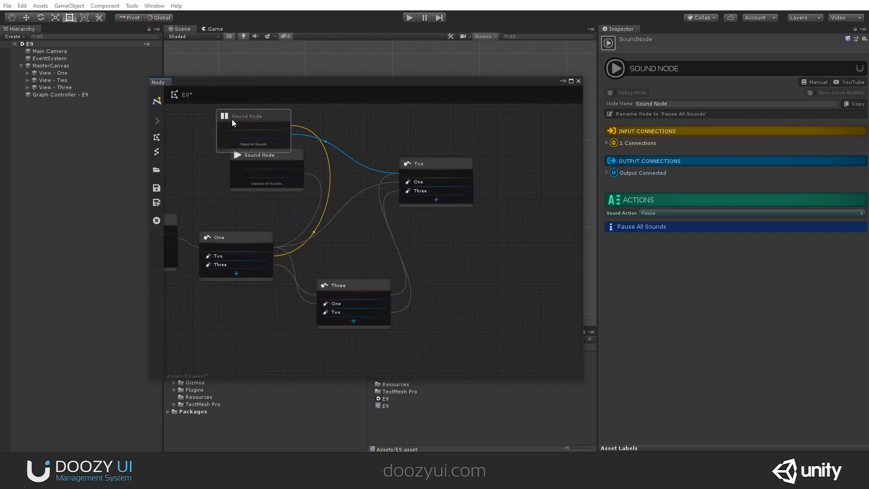
drag(268, 159, 256, 167)
middle_drag(320, 161, 400, 169)
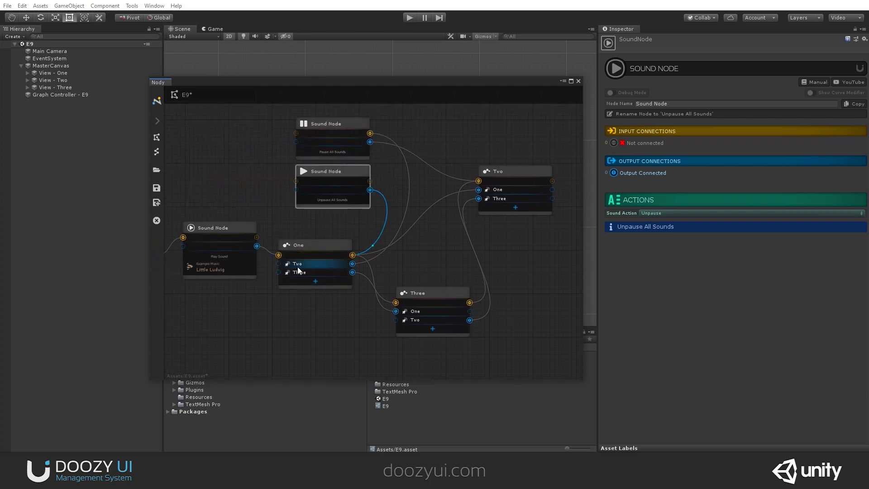
Step: Move the Pause Sound Node directly above node Two
drag(312, 263, 510, 129)
middle_drag(491, 236, 420, 214)
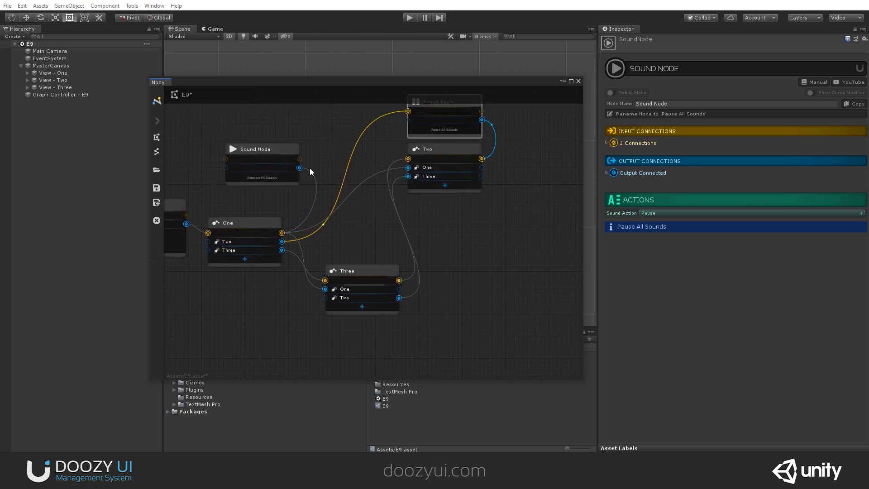
middle_drag(451, 115, 433, 150)
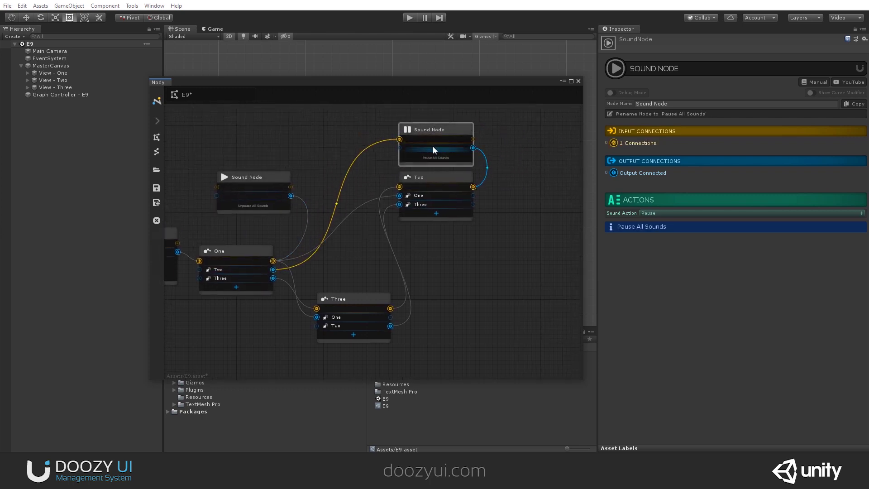
Step: Copy the Pause Sound Node and paste the duplicate below node Two, near node Three
right_click(423, 130)
click(457, 165)
right_click(456, 250)
click(477, 263)
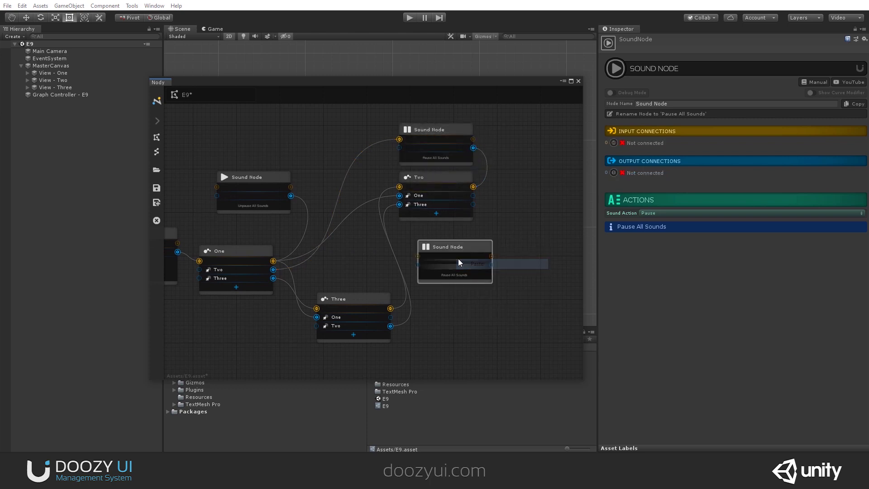
Step: Stack the duplicated Pause Sound Node directly above node Three and connect node One's Three output to its input
drag(350, 302, 436, 316)
drag(272, 278, 418, 288)
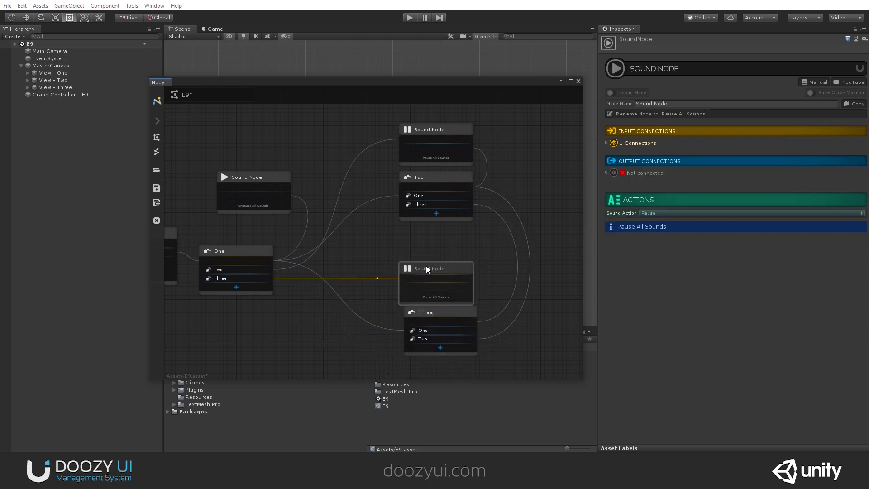
Step: Place the Unpause Sound Node directly above node One and connect the One outputs of nodes Two and Three to its input
drag(253, 180, 238, 202)
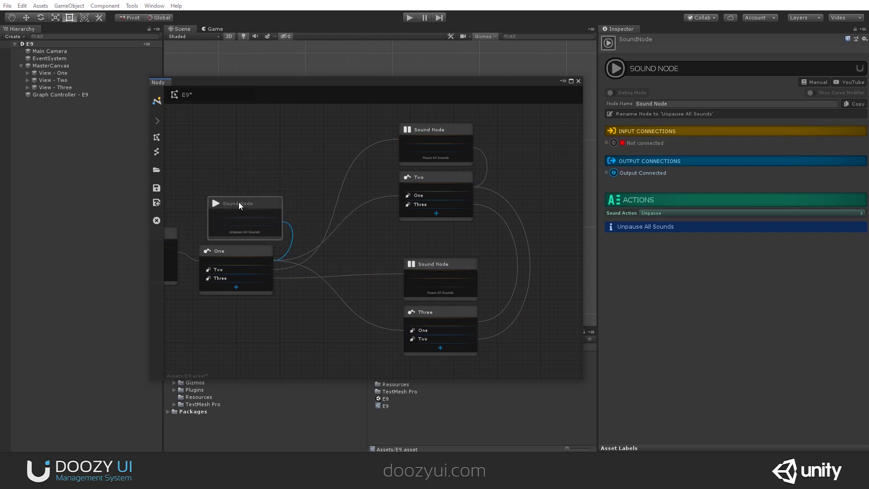
mouse_move(281, 211)
mouse_down()
mouse_move(256, 210)
mouse_move(278, 208)
mouse_up()
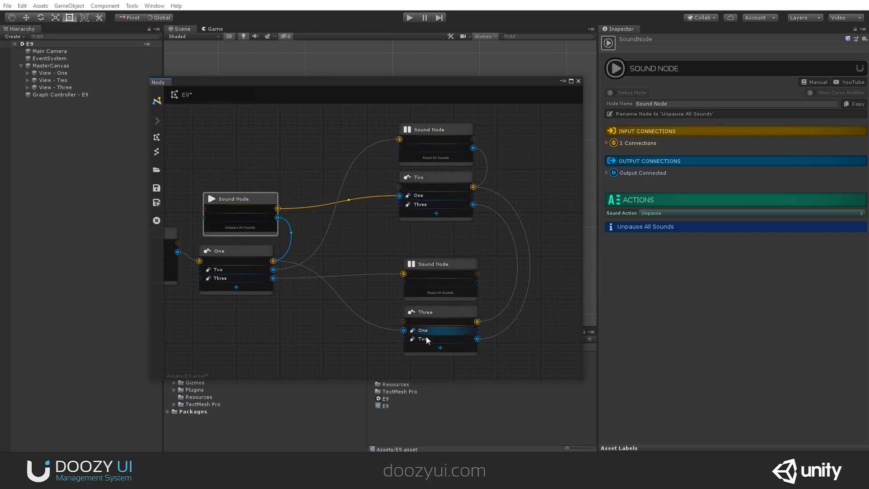
drag(421, 330, 238, 204)
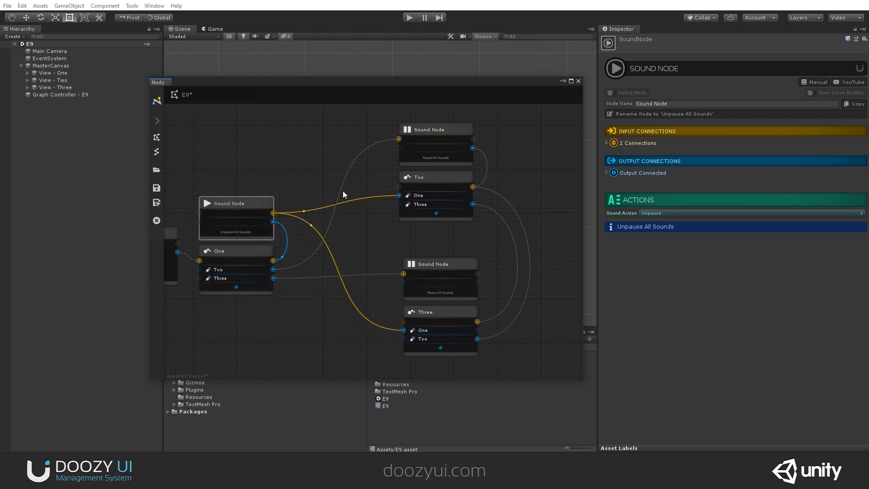
Step: Examine the Play Sound Node for Little Ludvig and its connections between Start and node One
middle_drag(343, 190, 375, 180)
drag(378, 121, 490, 335)
drag(449, 252, 398, 256)
click(390, 236)
middle_drag(246, 215, 374, 197)
drag(315, 207, 322, 212)
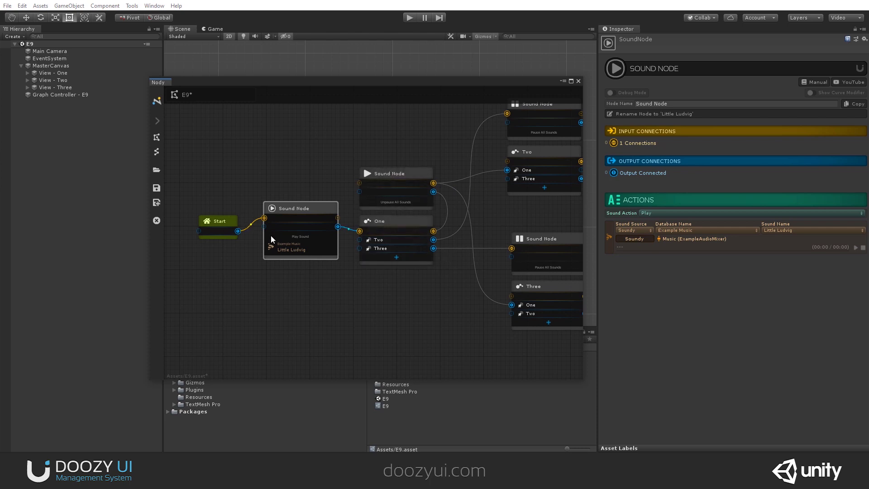
scroll(306, 268, up, 5)
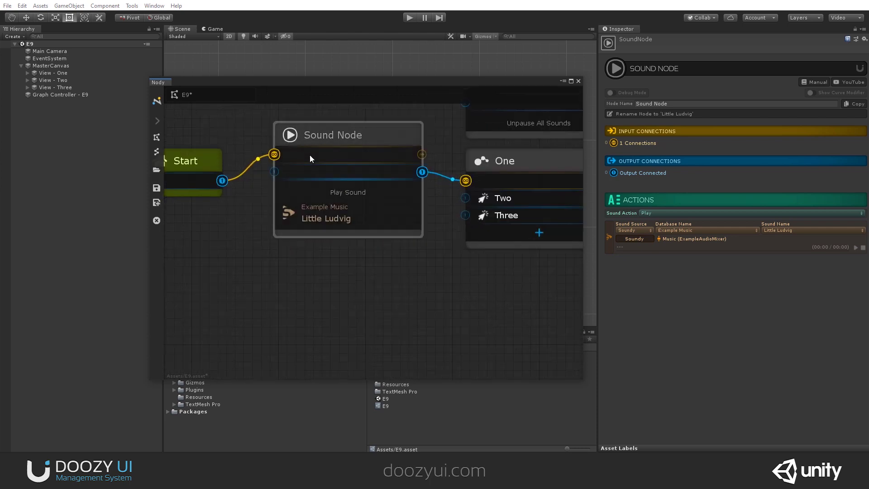
middle_drag(338, 159, 172, 215)
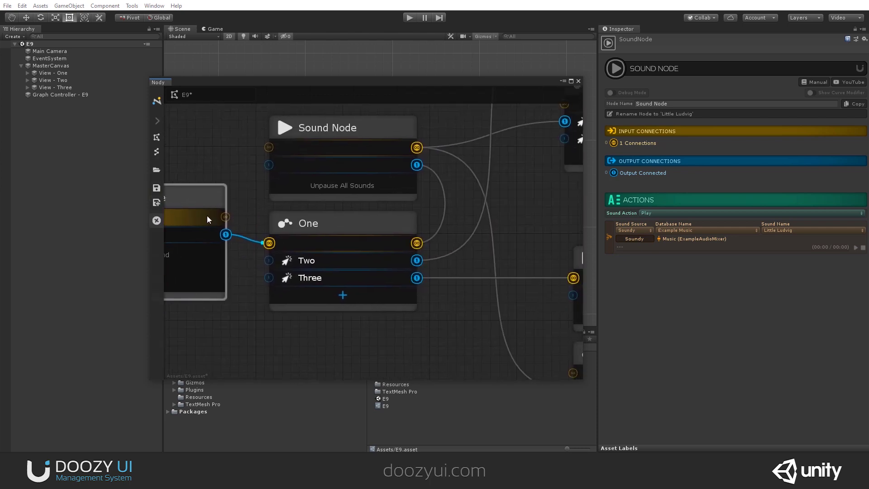
Step: Trace node One's connections to the two Pause Sound Nodes and the return paths through the Unpause Sound Node
scroll(305, 214, down, 2)
click(286, 216)
middle_drag(331, 214, 286, 242)
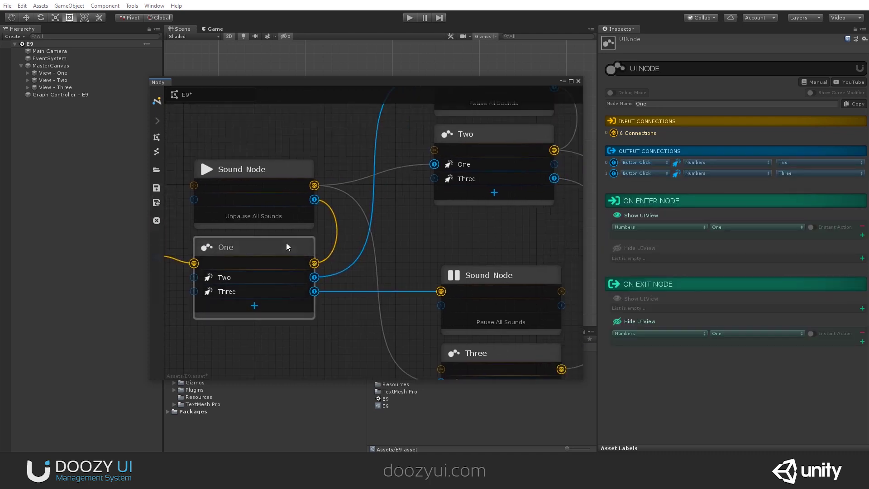
scroll(289, 242, down, 3)
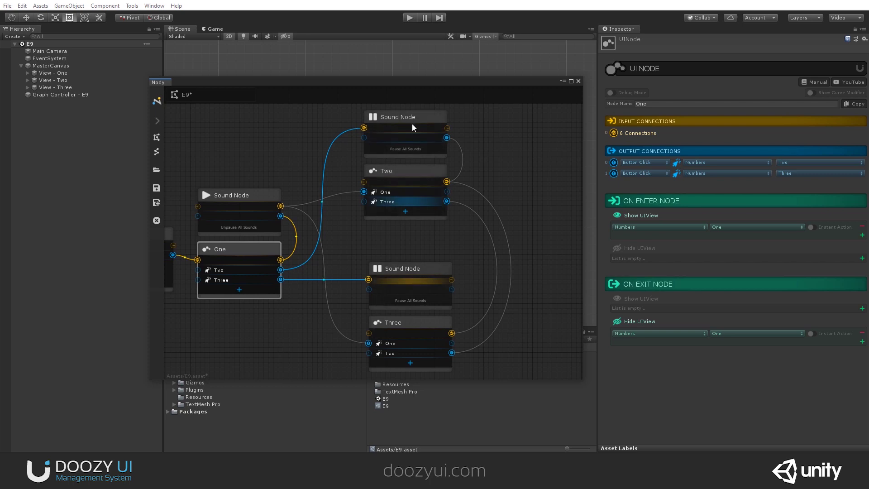
middle_drag(398, 283, 408, 246)
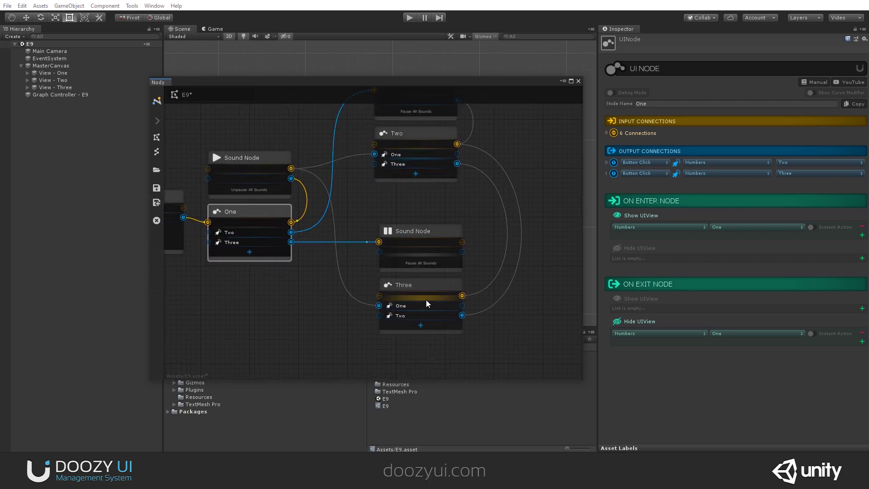
middle_drag(236, 172, 269, 180)
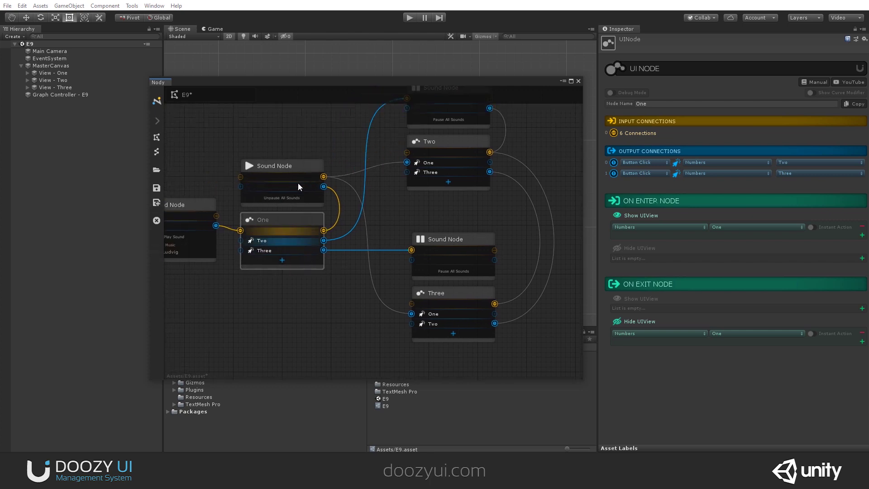
click(280, 177)
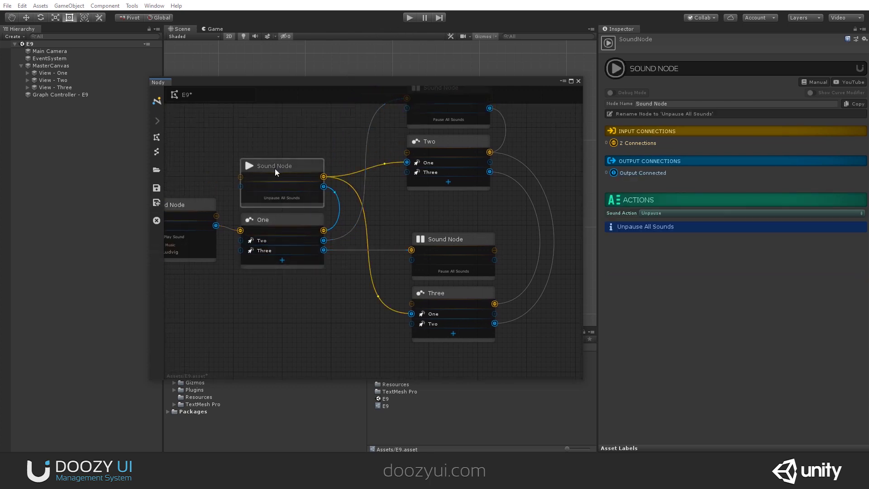
Step: Run the scene, shorten the Nody window to uncover the game's buttons, and switch repeatedly between views One and Two
click(404, 18)
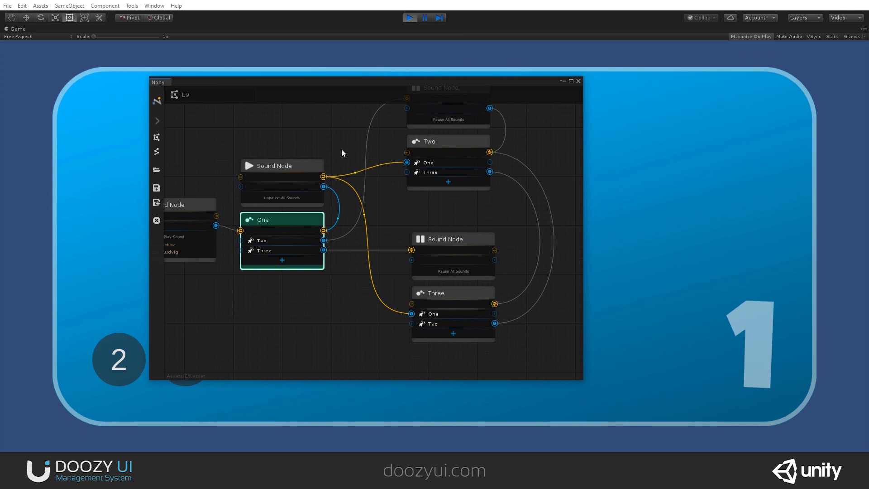
drag(323, 383, 324, 323)
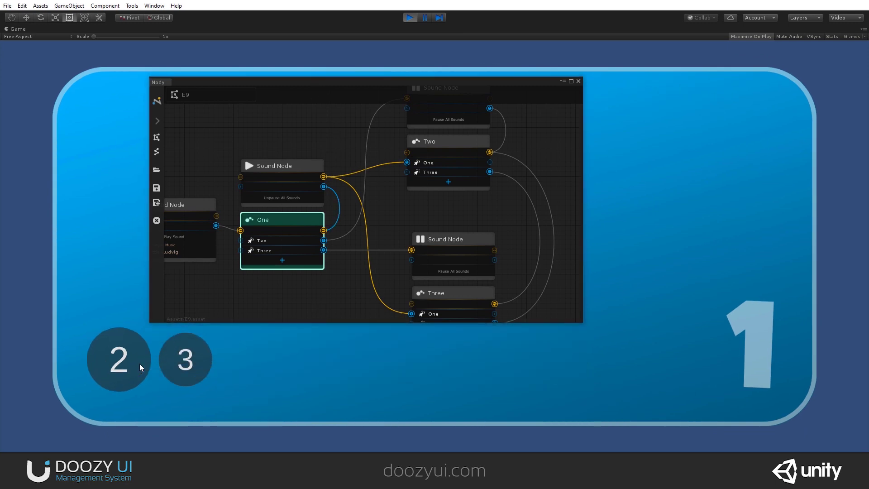
click(117, 356)
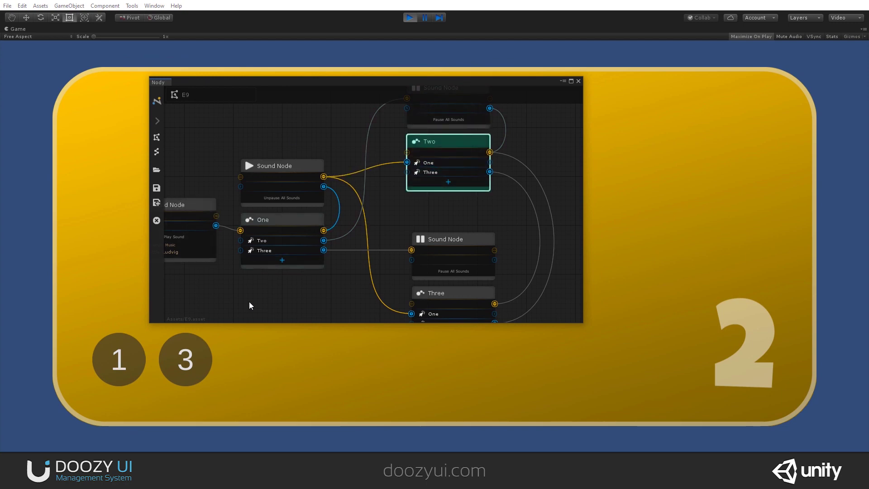
click(122, 357)
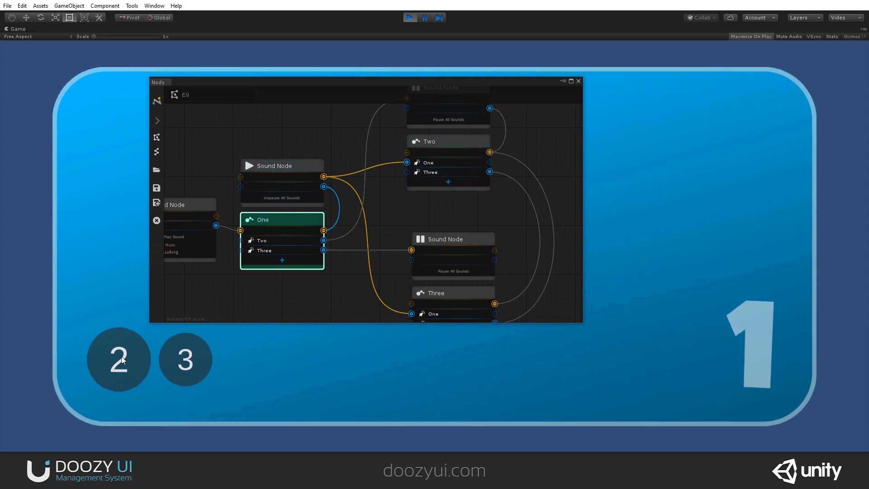
click(122, 360)
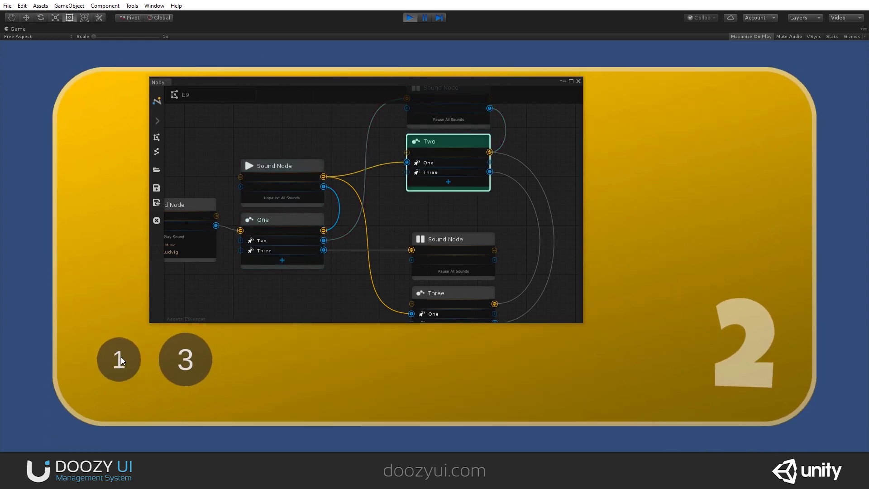
click(120, 359)
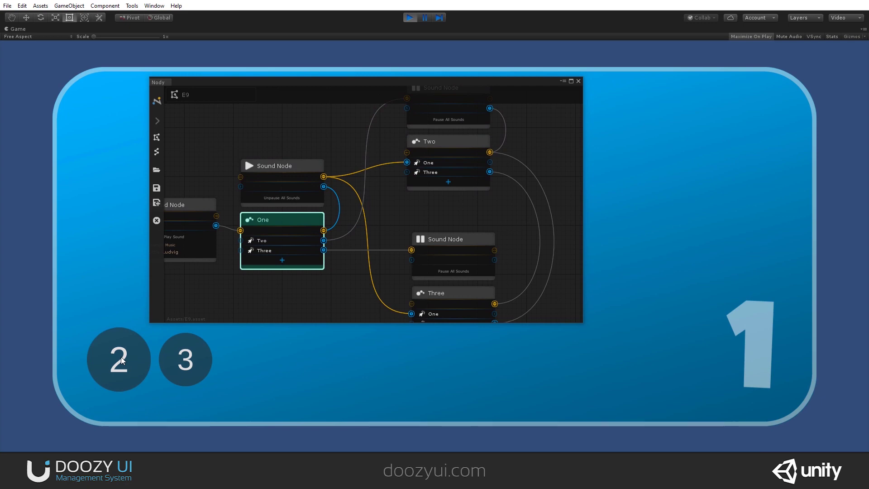
click(122, 360)
Step: Test the route from view Two to Three, back to One, and from One to Three again
click(190, 355)
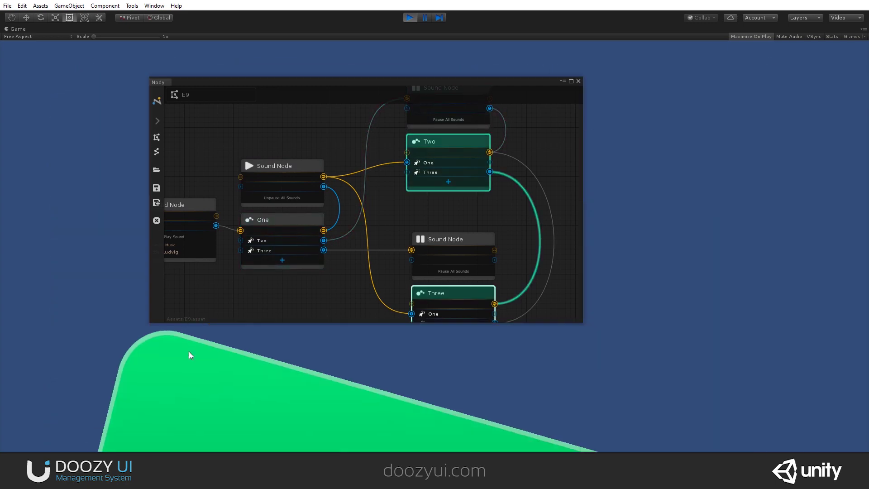
click(127, 359)
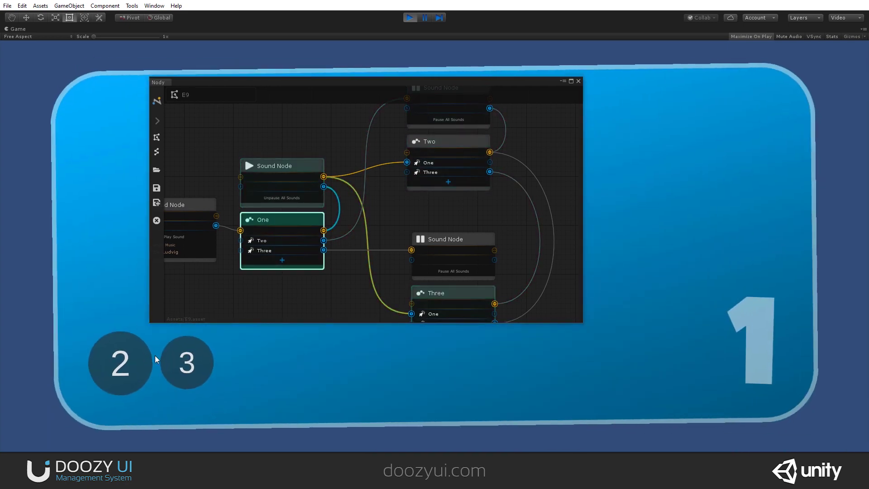
click(181, 360)
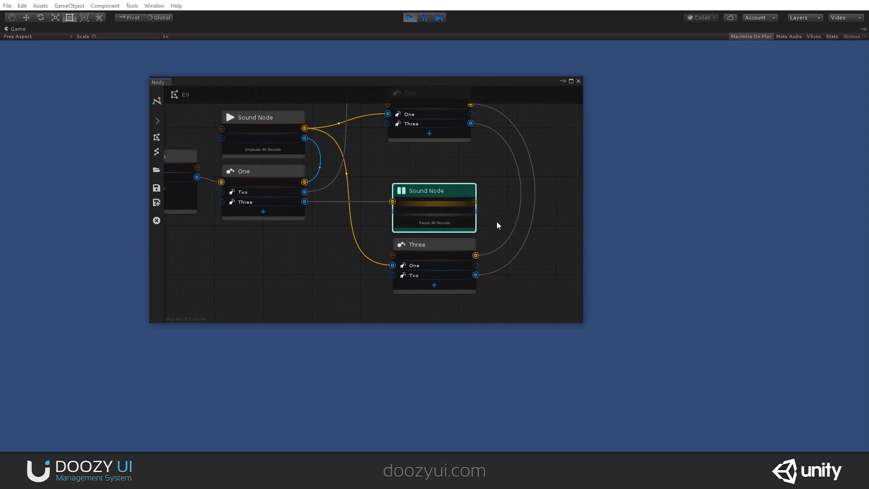
Step: Connect the lower Pause Sound Node's output to node Three's input and make node Three the active node
drag(475, 211, 451, 253)
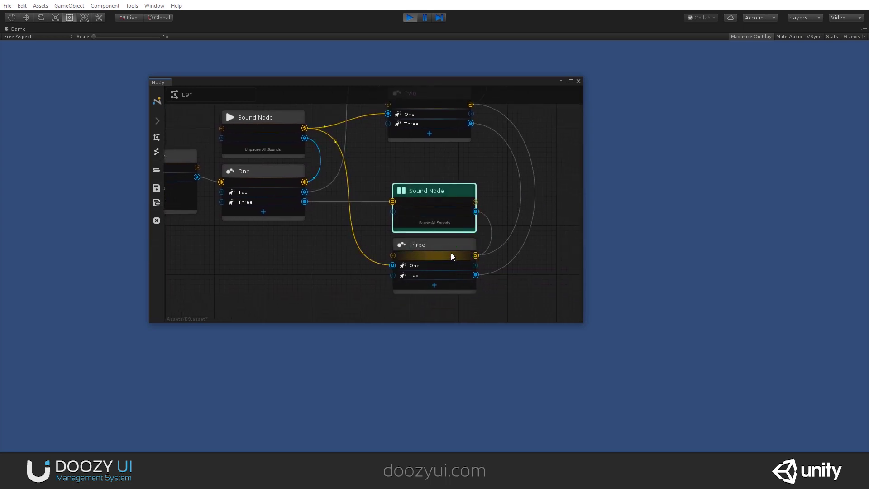
right_click(448, 247)
click(470, 252)
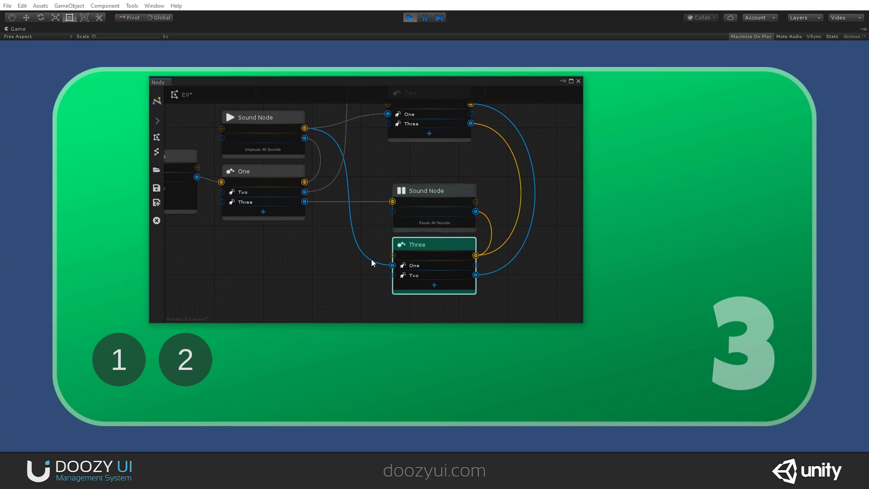
Step: Test the music by switching from view Three to One and back to Three
click(129, 365)
click(188, 374)
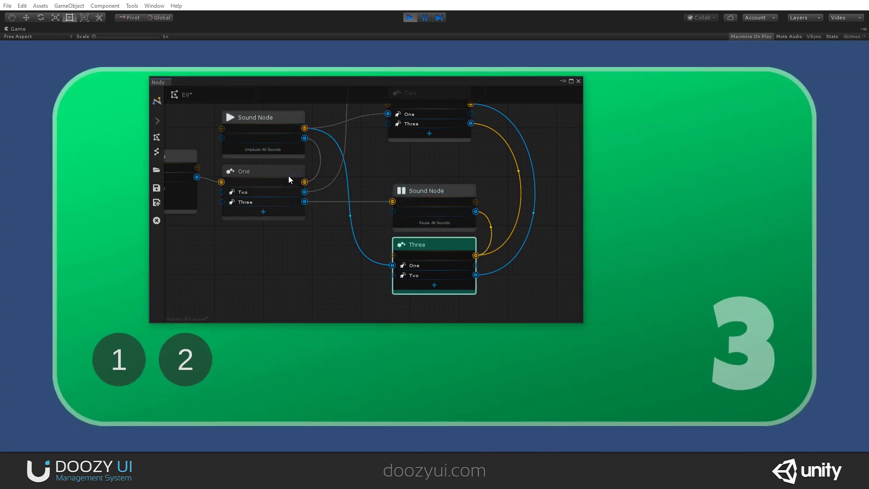
Step: Stop Play mode and set the Sound Action of the Sound Node above node One to Unmute
middle_drag(291, 177, 311, 216)
click(312, 172)
middle_drag(399, 189, 408, 217)
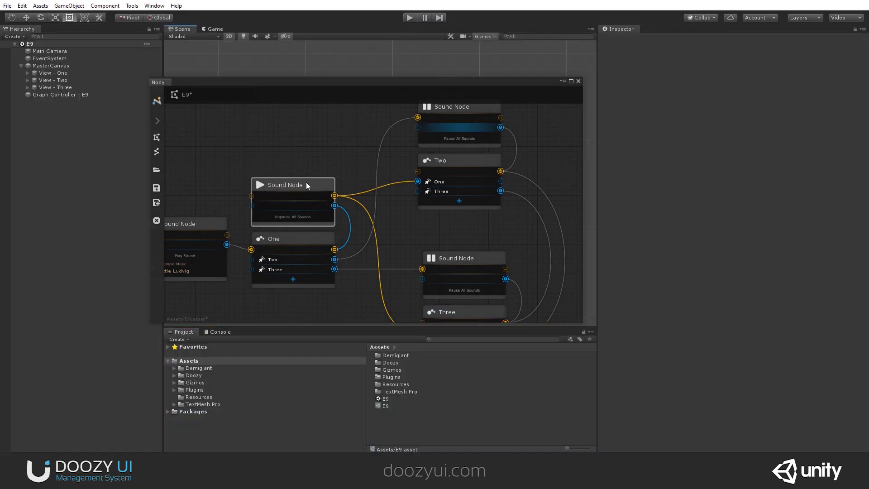
click(302, 182)
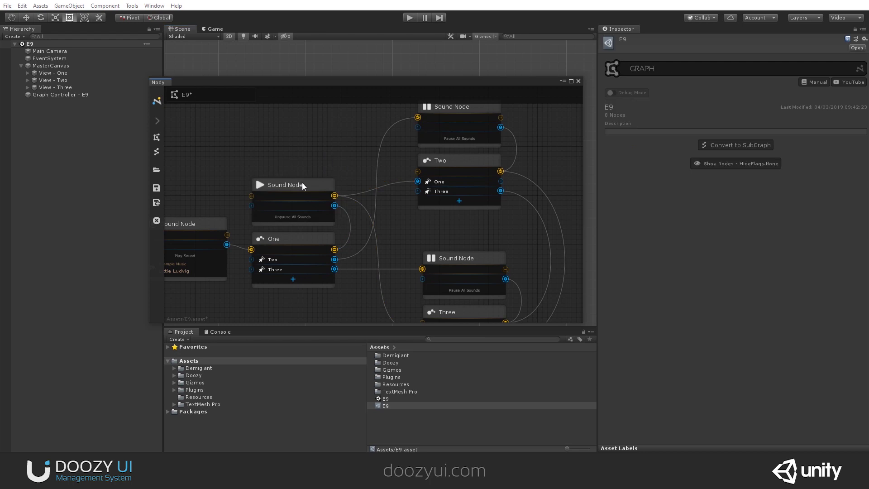
click(668, 213)
click(665, 274)
Step: Set the Sound Action of the Sound Nodes above nodes Two and Three to Mute
middle_drag(370, 171, 342, 177)
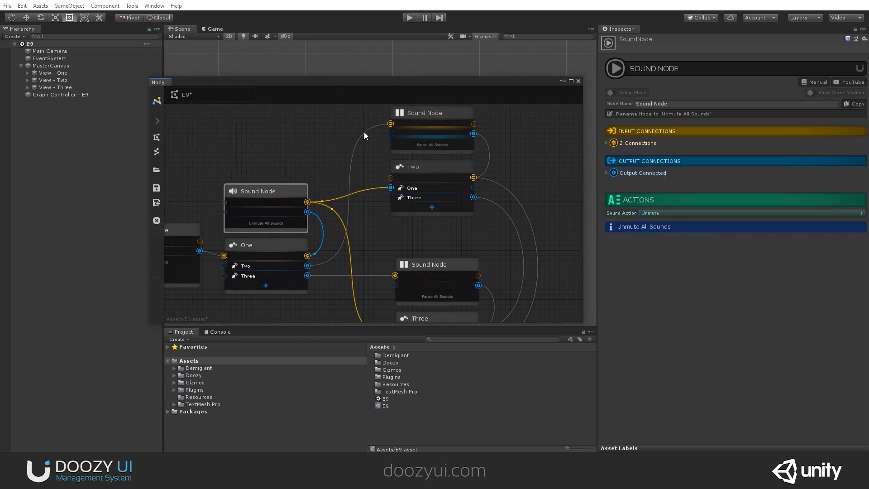
click(453, 116)
click(668, 213)
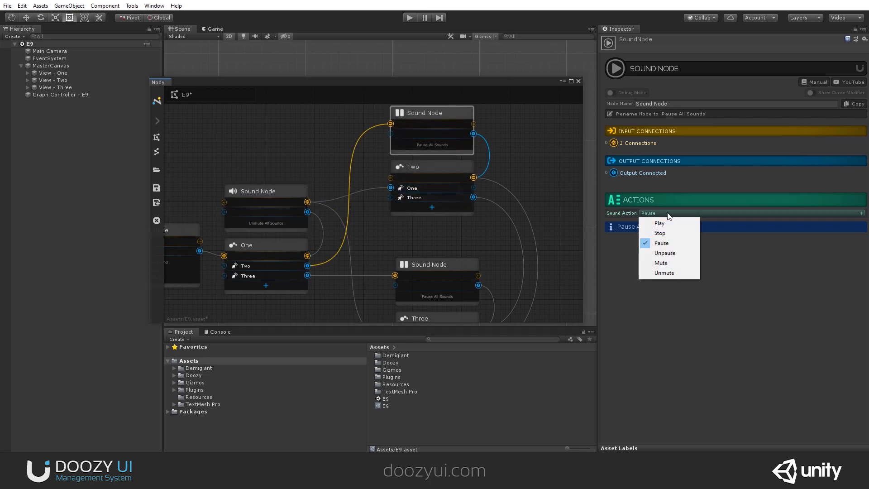
click(663, 263)
click(437, 268)
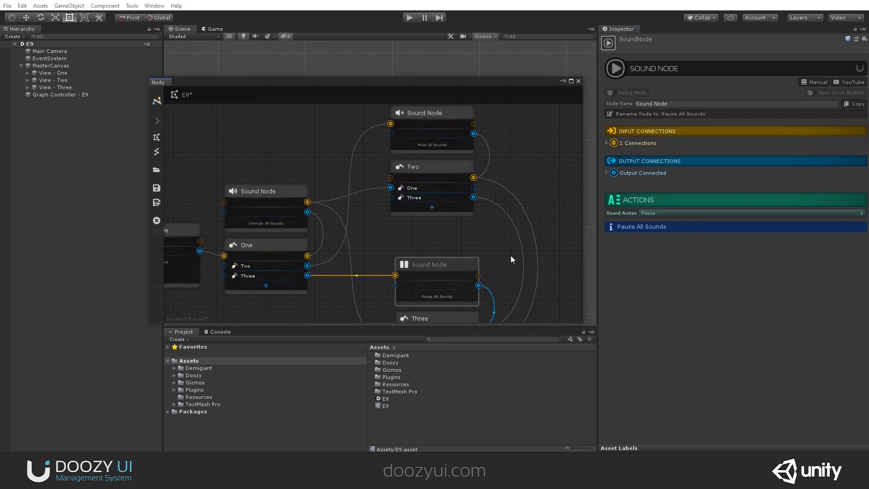
click(647, 213)
click(671, 261)
Step: Inspect the Mute and Unmute Sound Nodes up close and review how they connect across the graph
scroll(485, 247, up, 5)
middle_drag(384, 228, 437, 196)
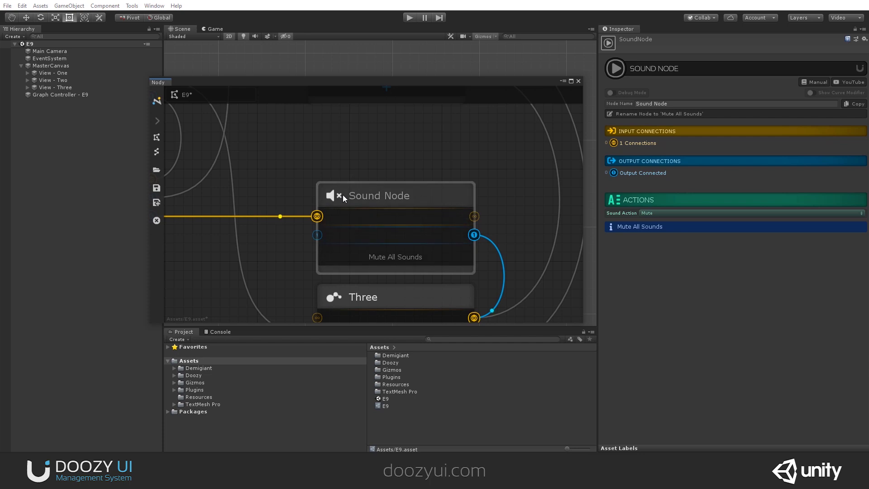
scroll(333, 202, down, 3)
middle_drag(367, 185, 431, 154)
scroll(420, 242, down, 4)
click(347, 215)
middle_drag(423, 192, 509, 231)
middle_drag(400, 204, 299, 192)
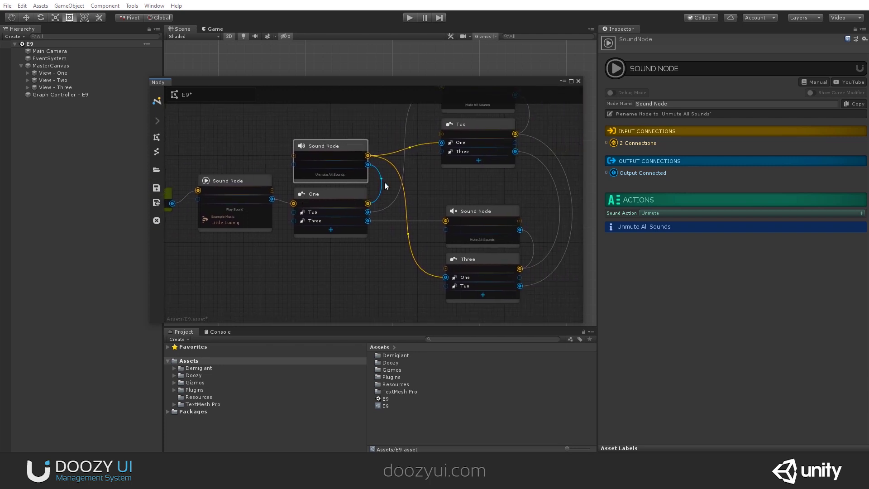
Step: Run the scene and test muting and unmuting by switching repeatedly between views One and Two
click(409, 19)
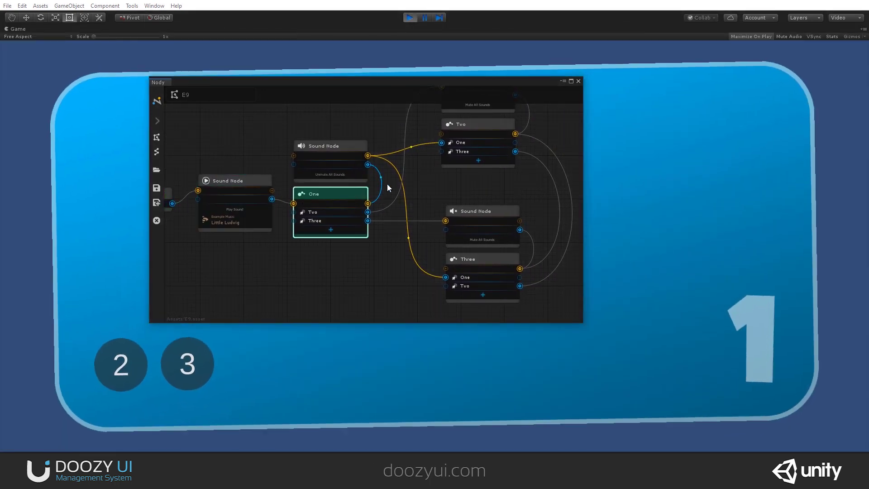
click(110, 373)
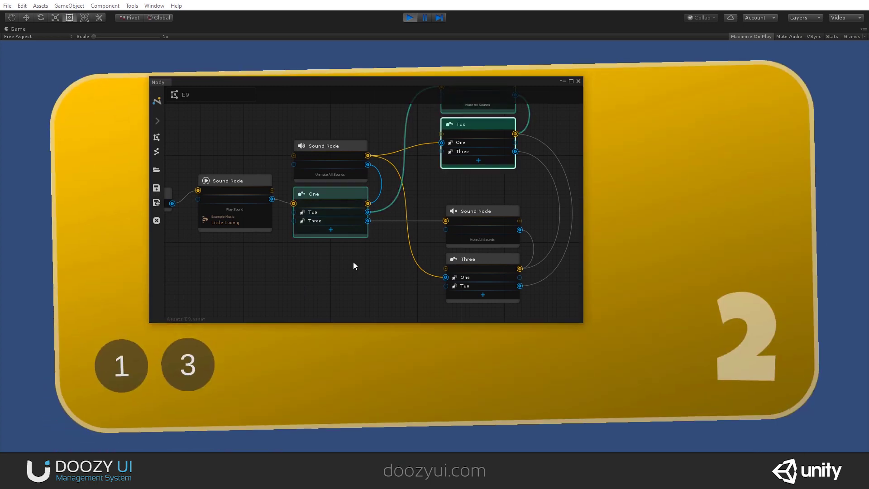
click(123, 366)
click(123, 367)
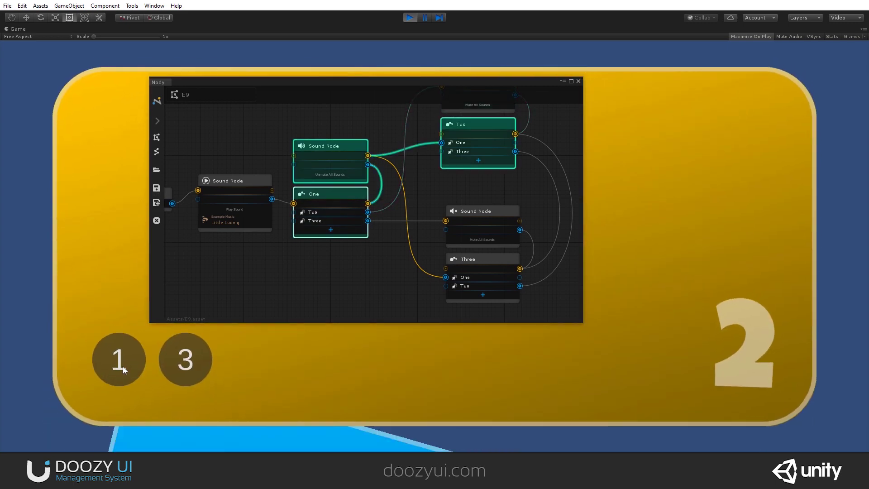
click(123, 367)
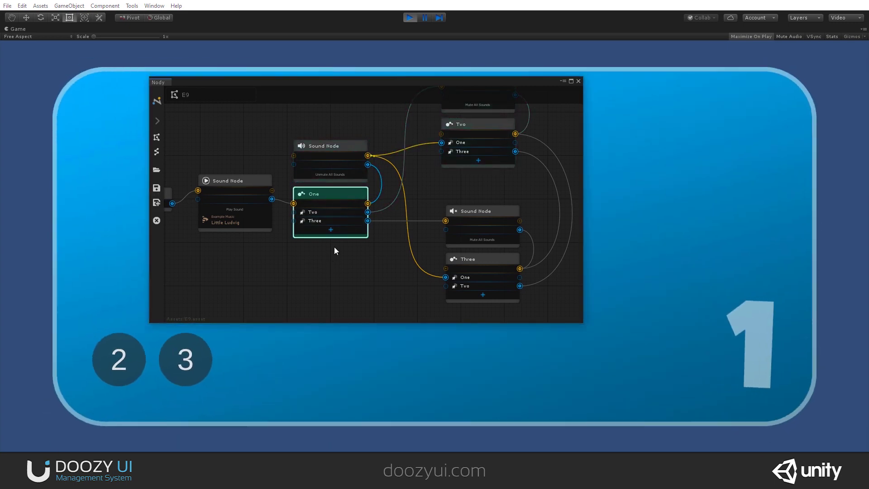
Step: Stop Play mode and delete the Unmute and Mute Sound Nodes beside nodes One, Two and Three
click(410, 17)
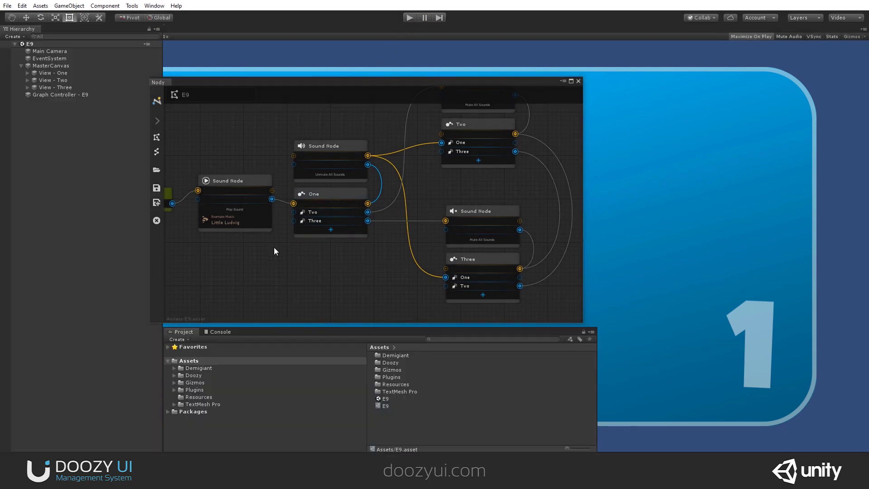
middle_drag(352, 264, 280, 278)
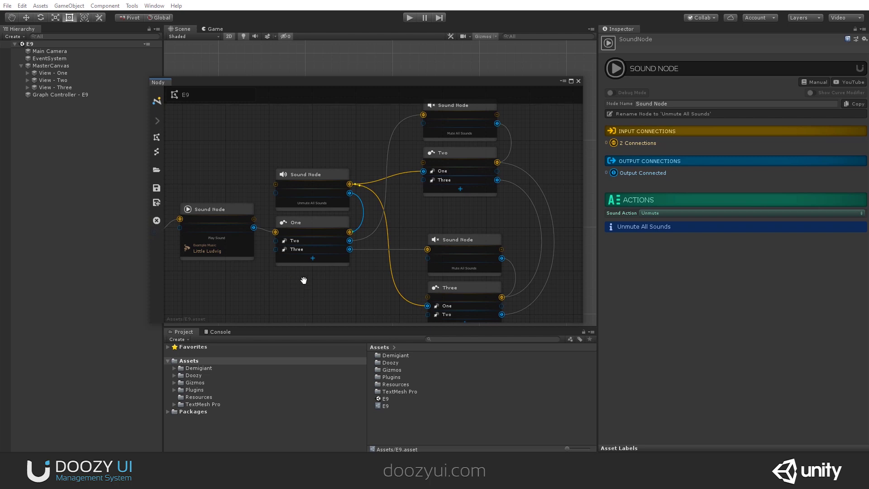
click(514, 243)
shift+click(372, 182)
shift+click(497, 111)
key(Delete)
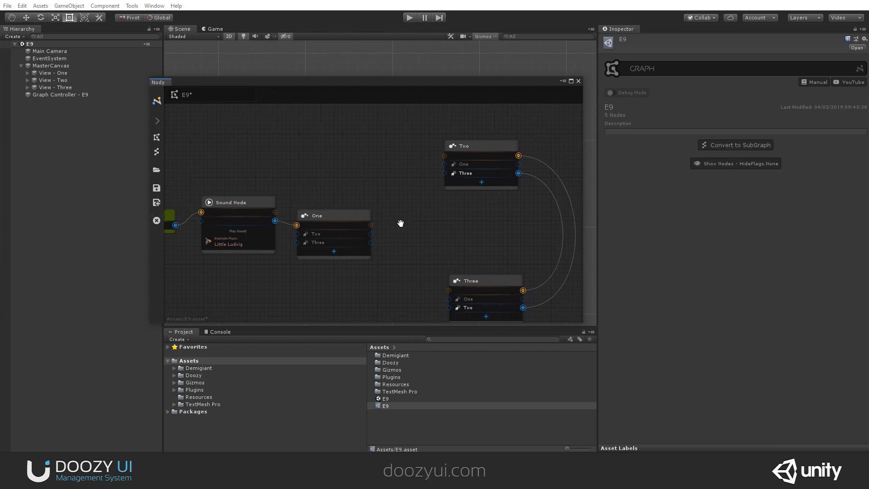
Step: Create a Sound Node and arrange it directly above node Two
right_click(381, 173)
mouse_move(415, 179)
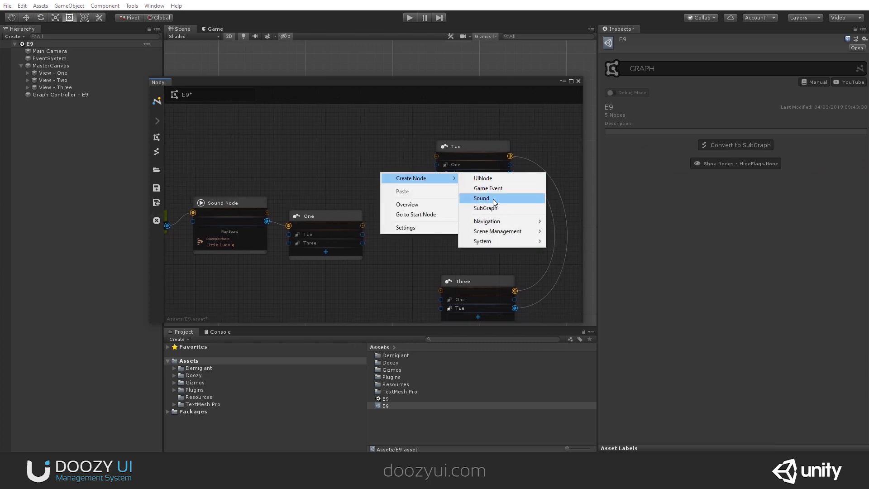
click(484, 198)
drag(367, 169, 395, 173)
drag(480, 149, 471, 211)
drag(438, 131, 461, 110)
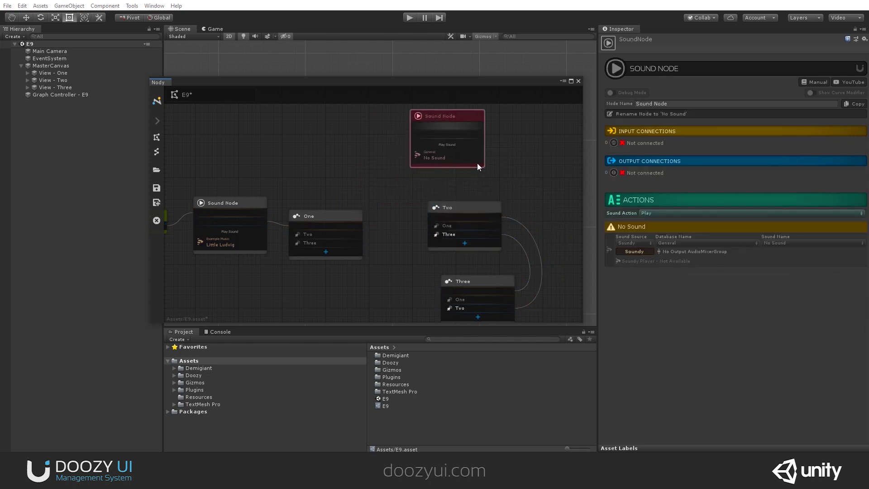
drag(457, 203, 452, 169)
drag(439, 112, 458, 103)
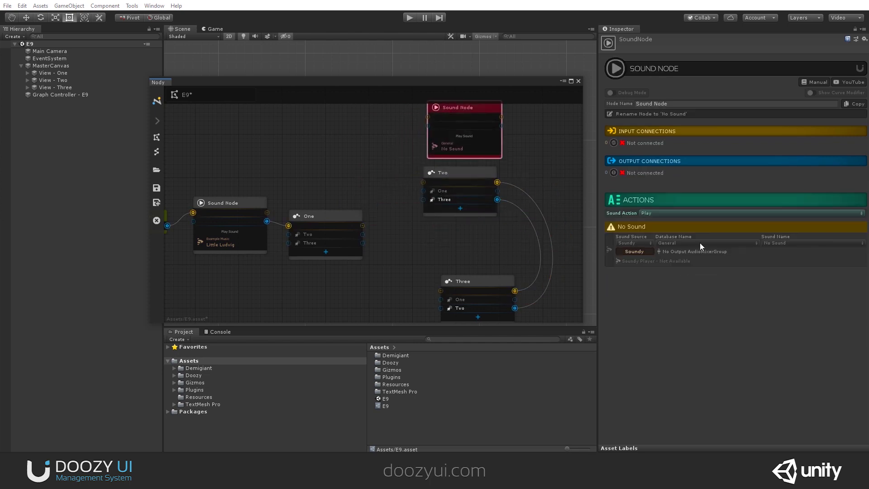
Step: Set the new node's Sound Source to Audio Clip, assign the Tripping Hook clip and preview it
click(639, 243)
click(645, 262)
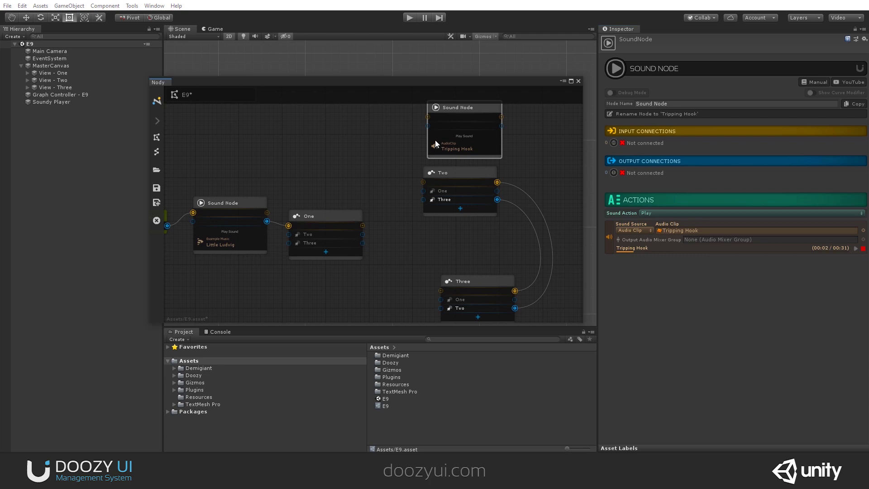
click(659, 250)
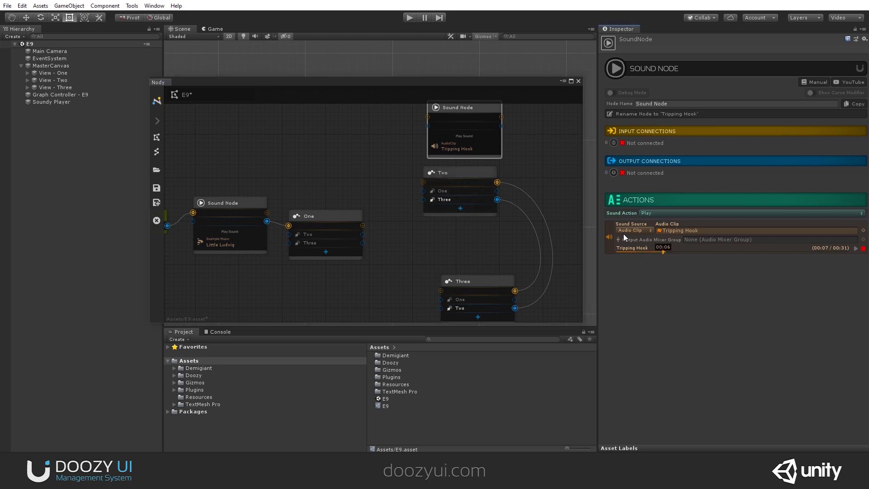
right_click(651, 253)
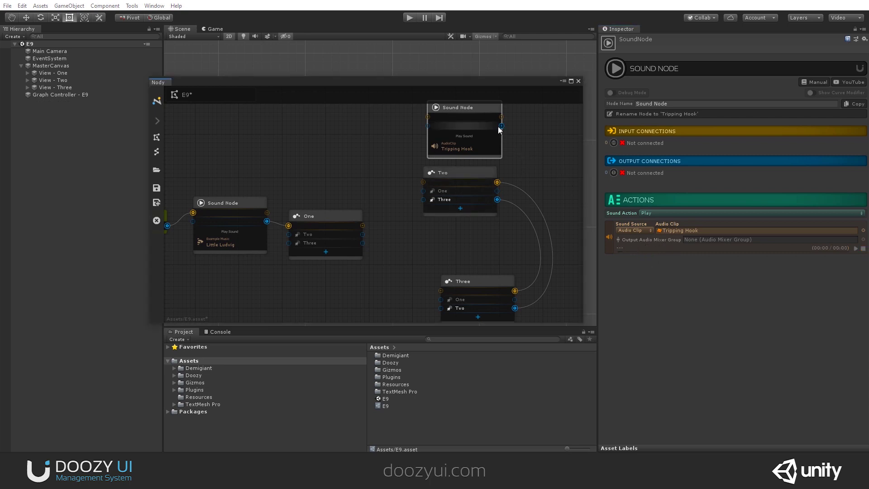
Step: Connect the output of the Tripping Hook Sound Node to the input of node Two
middle_drag(498, 129, 483, 182)
drag(461, 154, 470, 242)
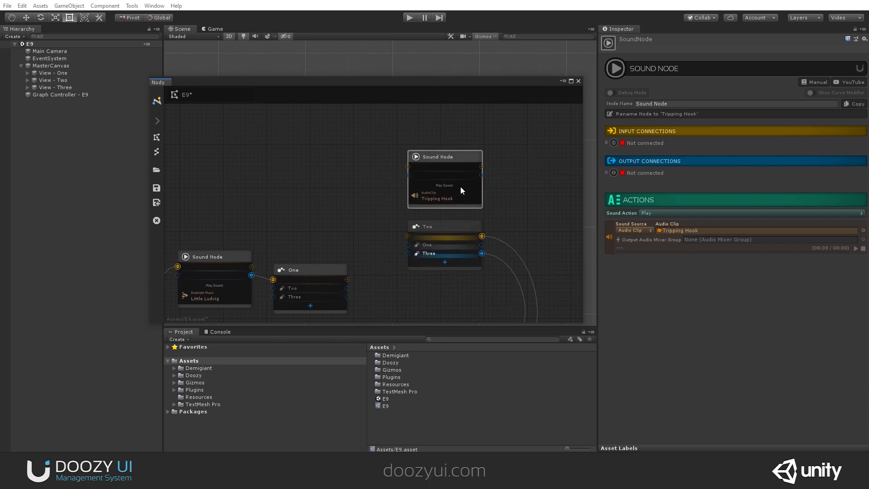
drag(458, 175, 468, 235)
middle_drag(497, 211, 490, 153)
Step: Create another Sound Node above node Three and lower node Three to make room for it
drag(454, 278, 437, 300)
right_click(438, 245)
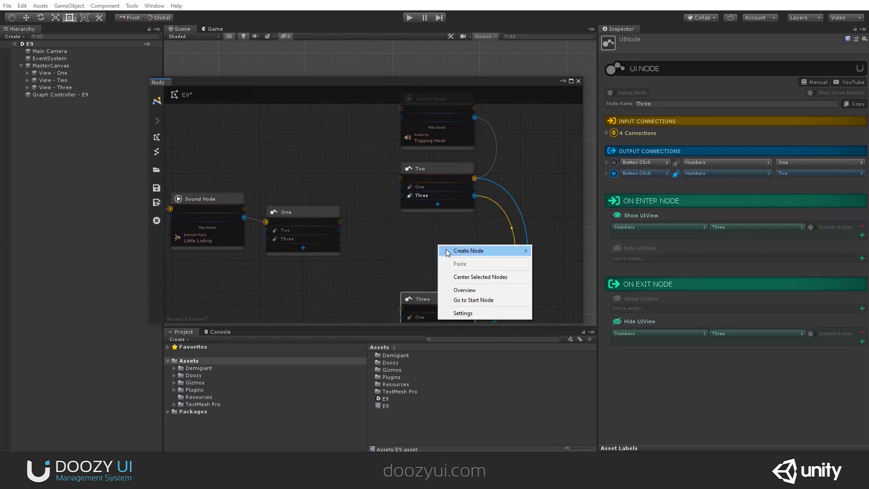
mouse_move(469, 250)
click(561, 270)
middle_drag(458, 306, 457, 257)
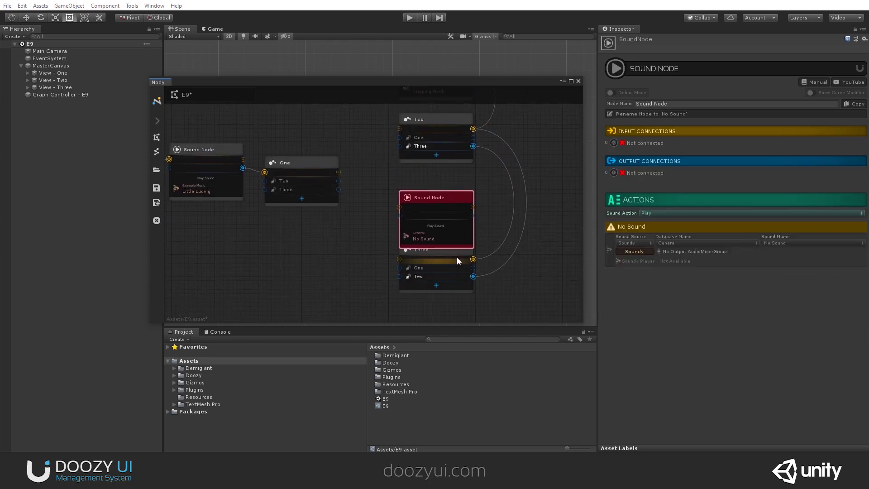
drag(449, 257, 448, 274)
click(428, 200)
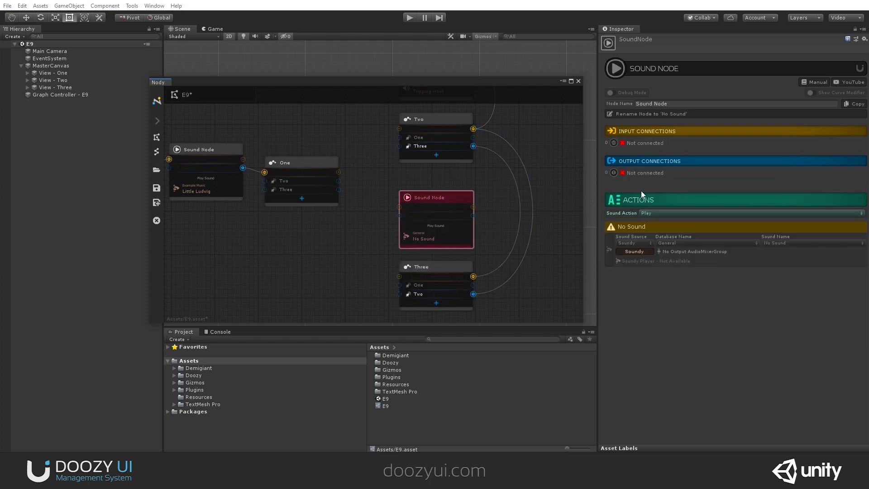
Step: Set the Database Name of the Sound Node above node Three to Example Alerts
click(681, 244)
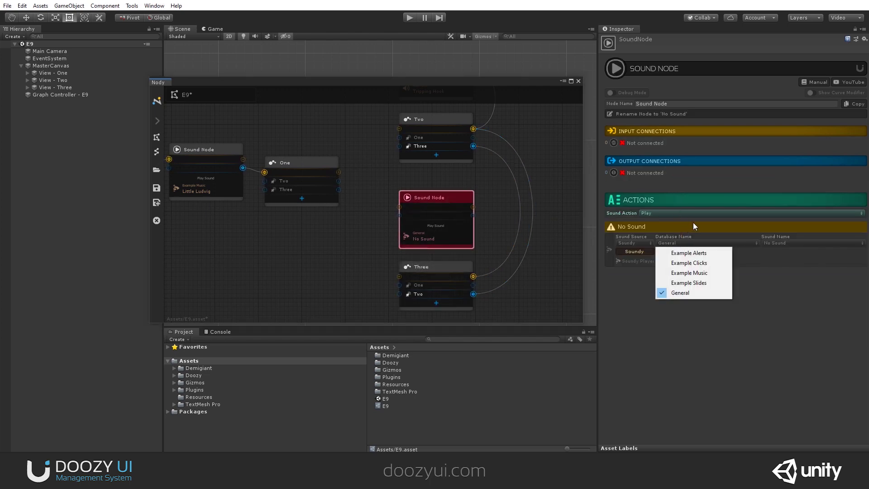
click(708, 273)
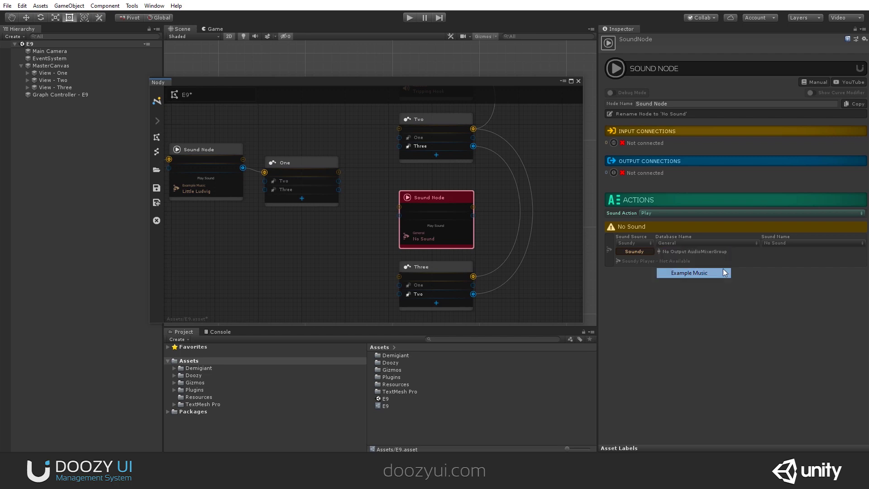
click(680, 243)
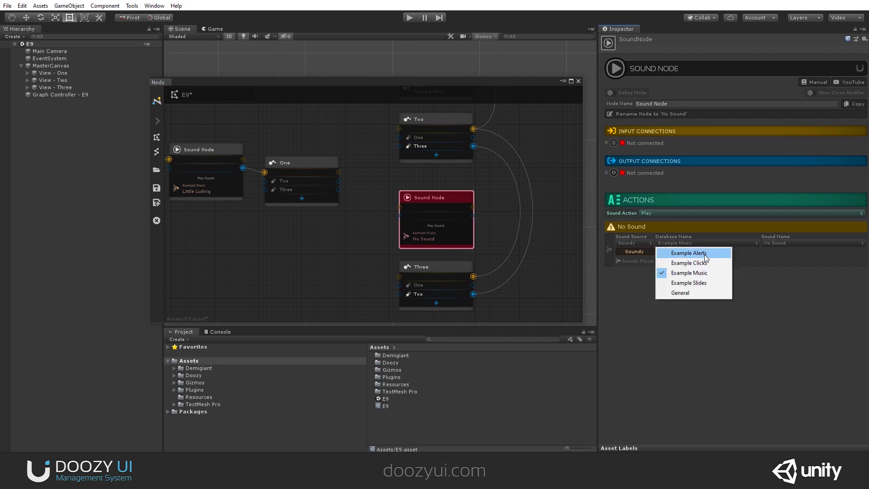
click(689, 252)
Step: Audition Confirm Triple Dumb Click, Game Navigation and Alert 1, and set the Sound Name to African Notification
click(764, 243)
click(791, 225)
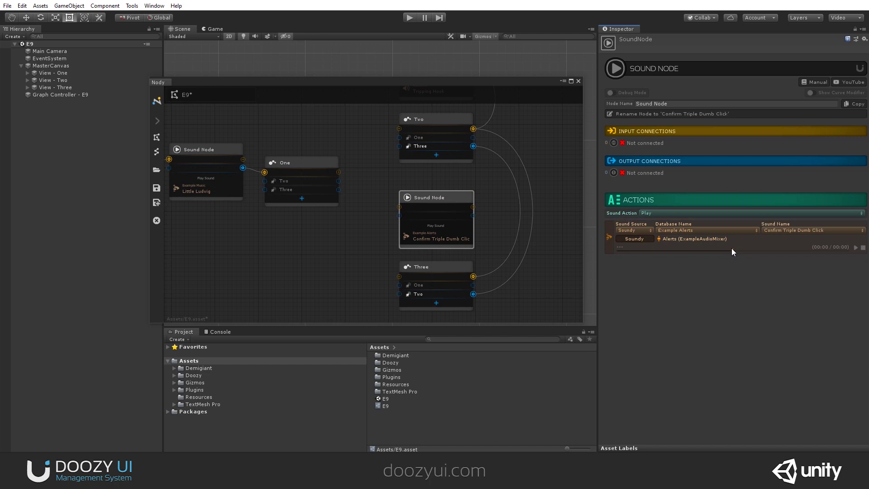
click(776, 232)
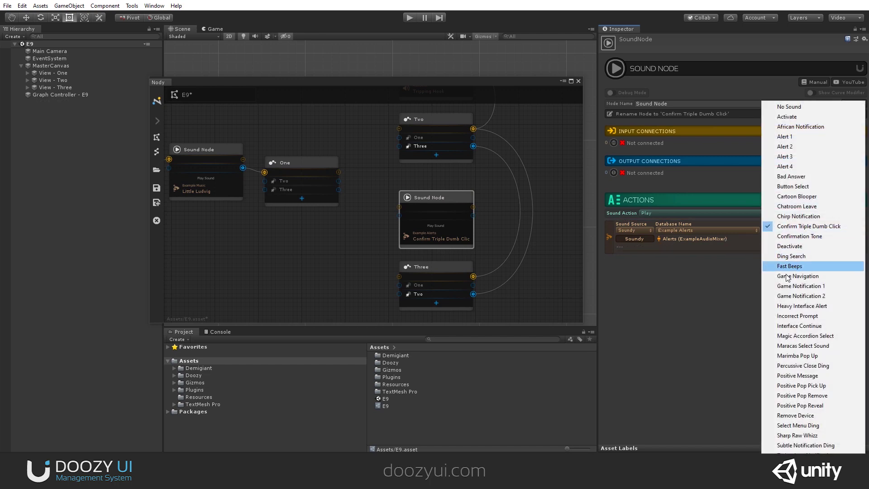
click(790, 276)
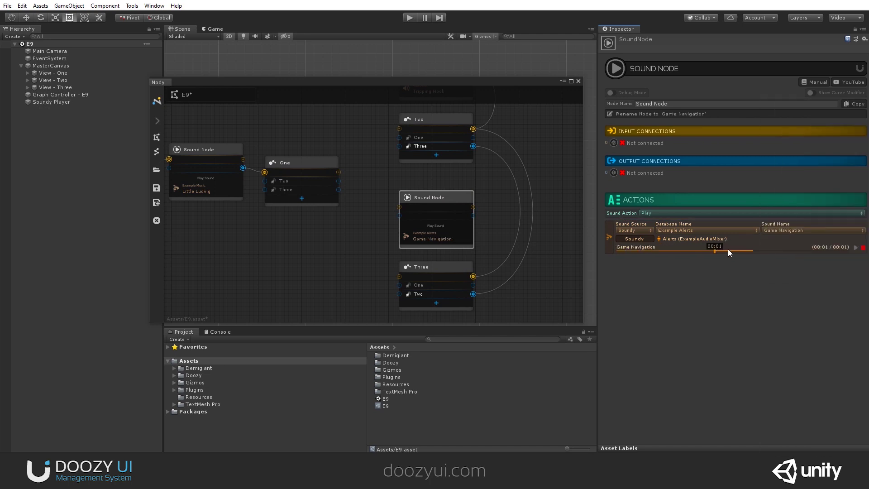
click(773, 230)
click(801, 127)
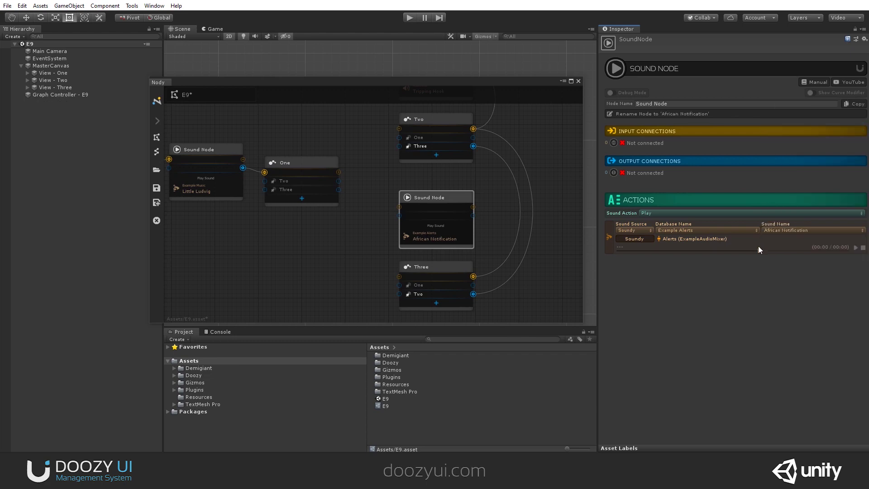
click(771, 231)
click(834, 137)
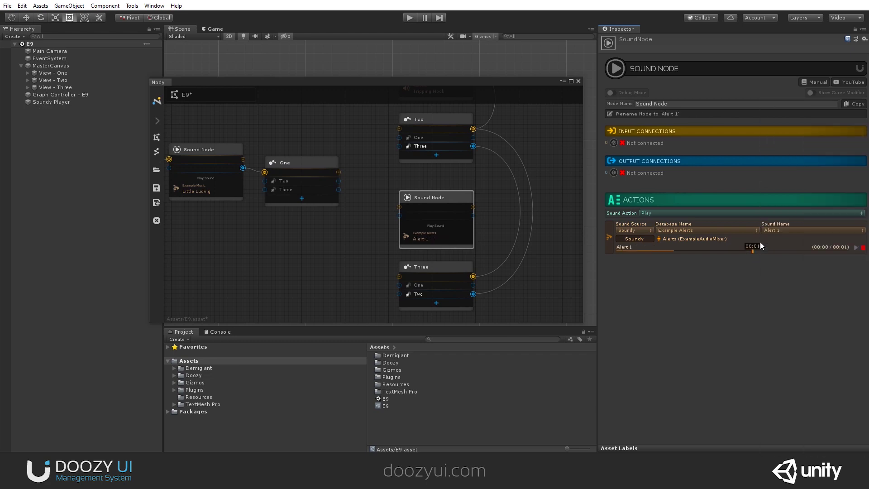
click(778, 230)
click(801, 129)
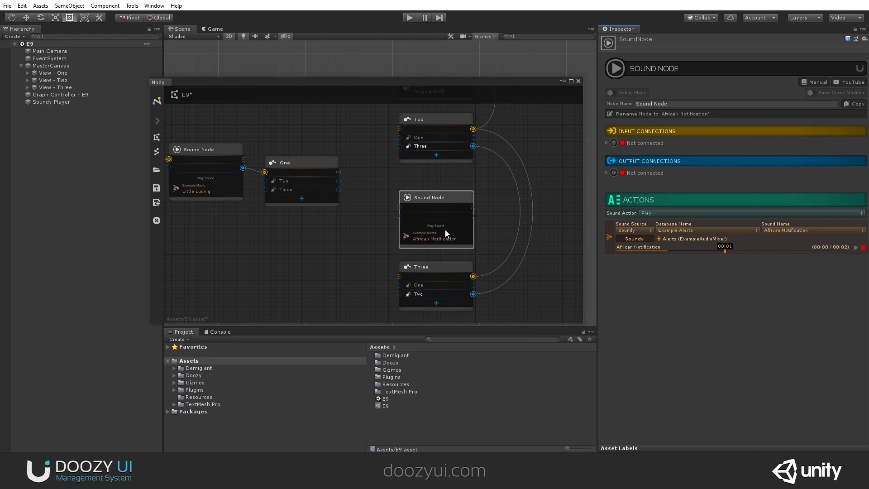
Step: Connect the African Notification Sound Node to node Three and place the Little Ludvig Sound Node above node One
drag(472, 216, 443, 277)
drag(445, 199, 444, 203)
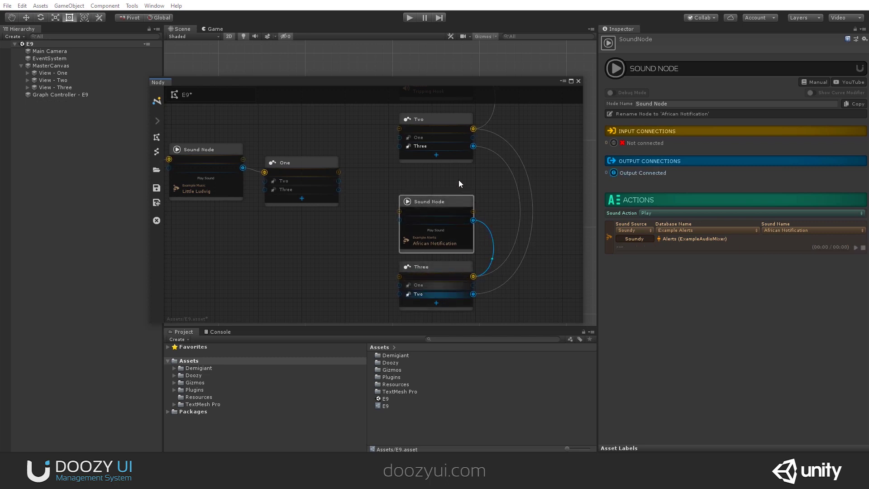
drag(222, 150, 306, 99)
middle_drag(303, 156, 300, 188)
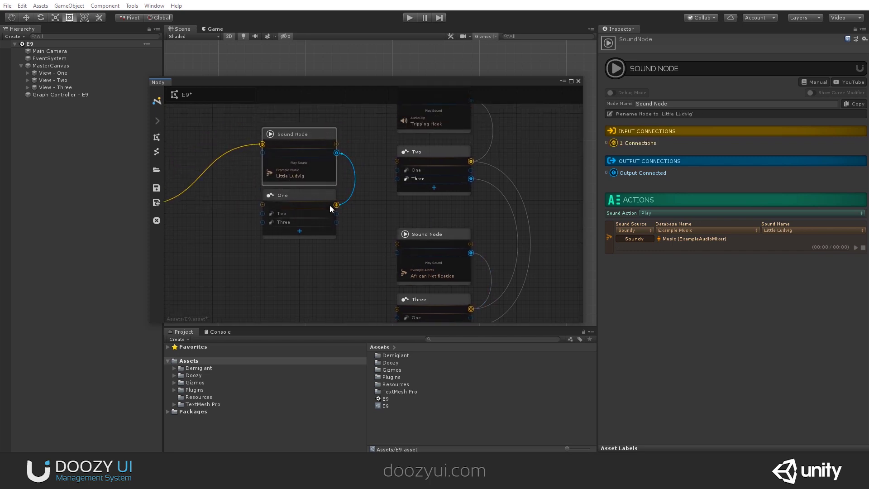
middle_drag(340, 237, 253, 227)
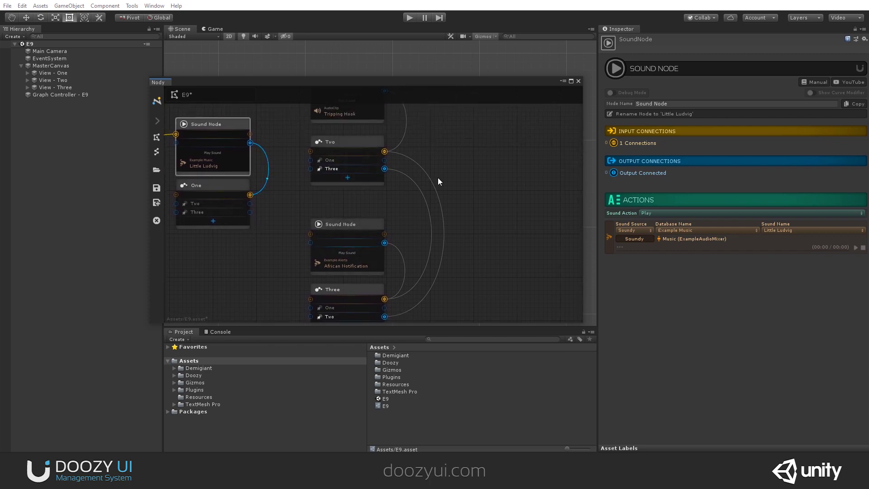
Step: Move node Two and its Tripping Hook Sound Node farther right, away from node One
scroll(438, 177, down, 3)
middle_drag(473, 158, 468, 226)
click(374, 217)
drag(351, 152, 422, 226)
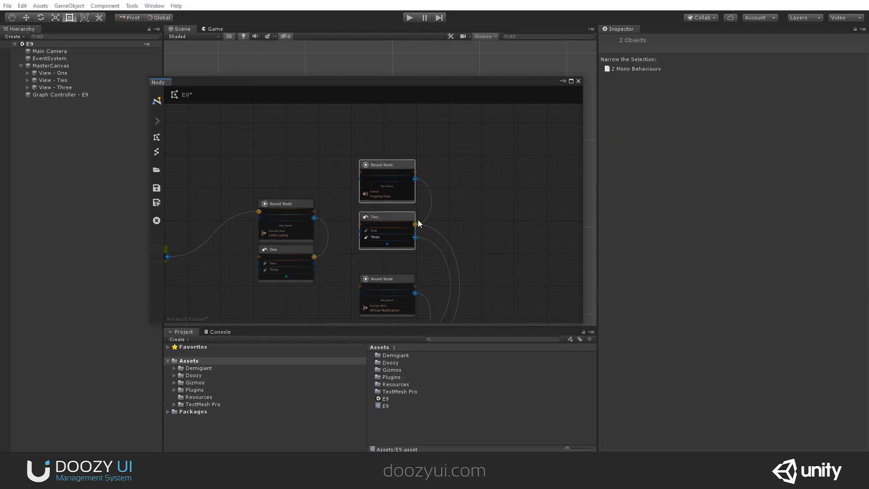
click(464, 220)
scroll(442, 240, up, 4)
click(365, 180)
drag(364, 180, 397, 191)
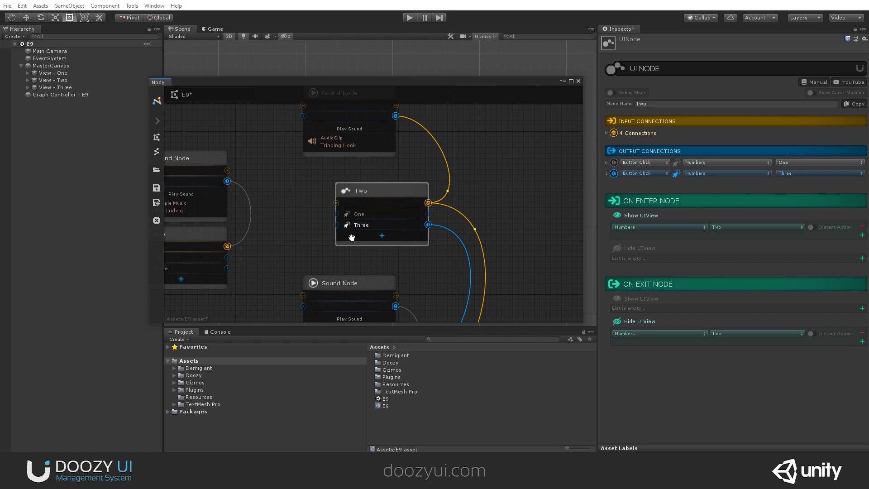
middle_drag(351, 238, 417, 303)
drag(403, 159, 438, 188)
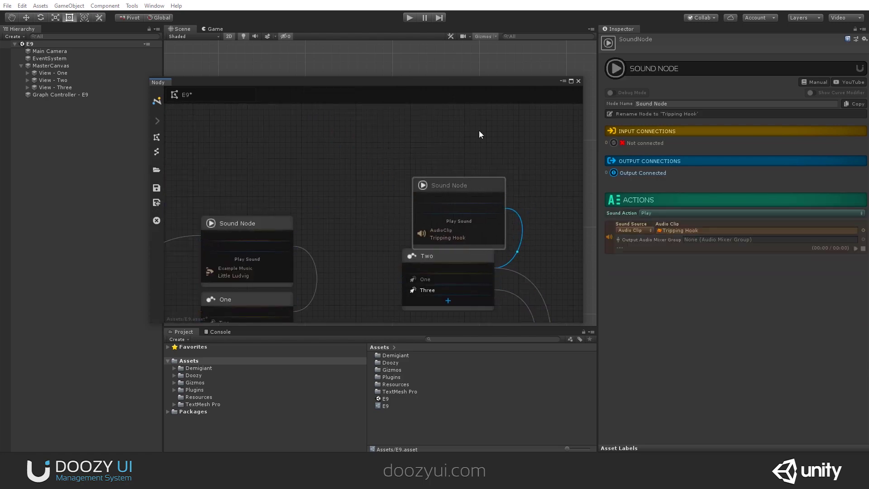
Step: Maximize the graph window and shift node Two down and right, clear of the Tripping Hook Sound Node
click(572, 80)
middle_drag(408, 215, 503, 159)
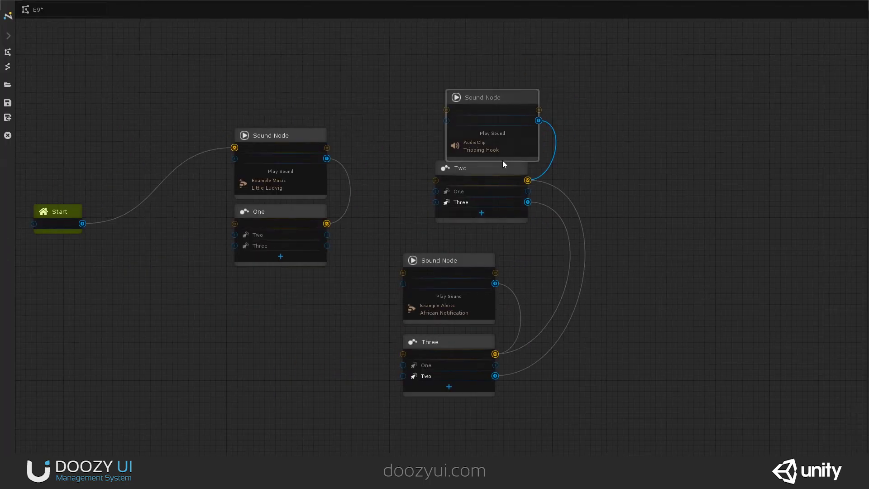
drag(498, 167, 523, 186)
Step: Create a Sound Node between the Little Ludvig and Tripping Hook nodes, moving the Tripping Hook node right to make space
right_click(408, 107)
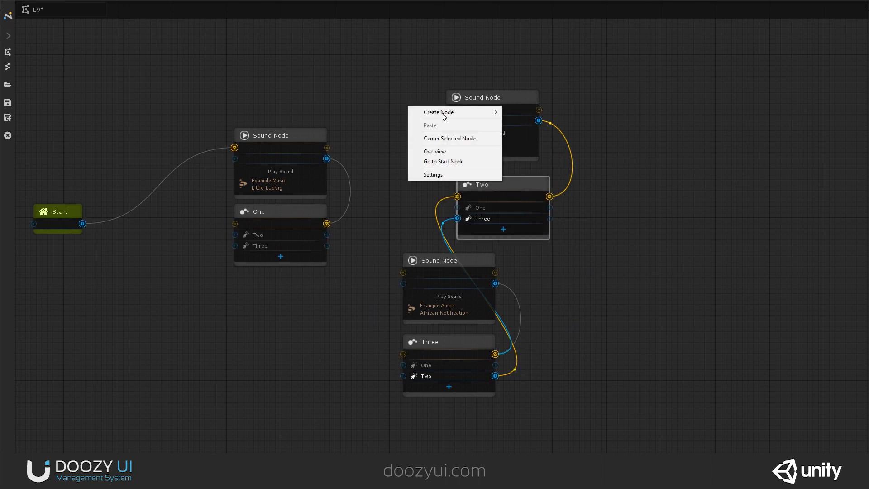
mouse_move(453, 111)
click(552, 131)
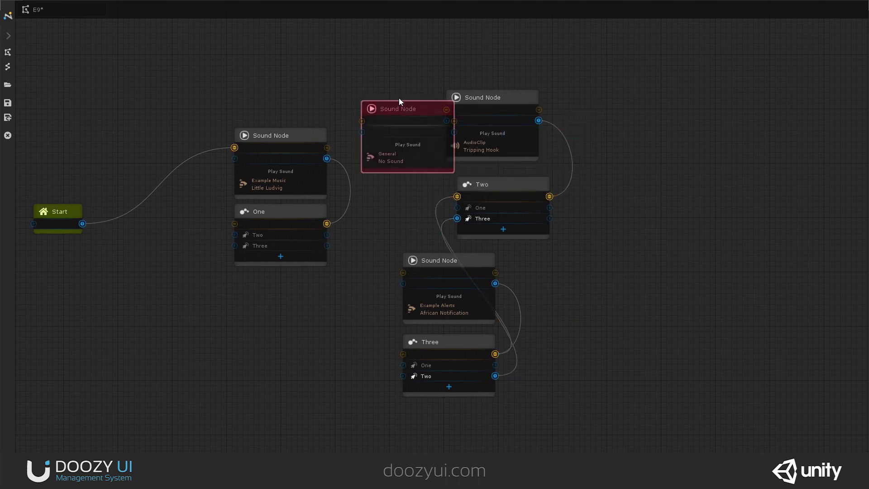
drag(403, 105, 396, 77)
drag(477, 94, 538, 80)
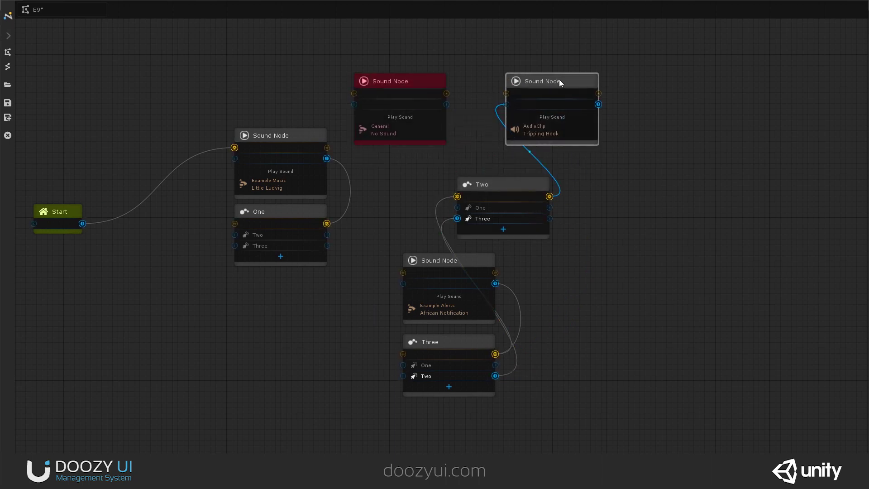
Step: Restore the graph window's size and set the new empty Sound Node's Sound Action to Stop
click(856, 1)
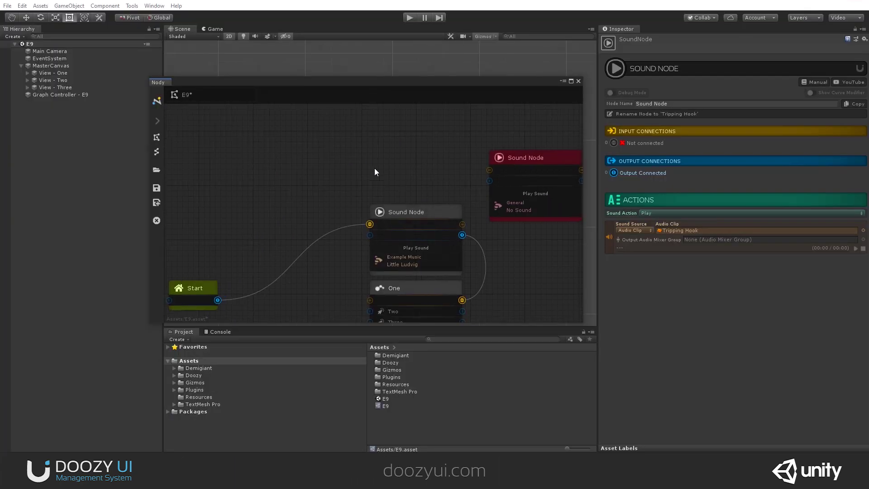
click(446, 149)
click(676, 214)
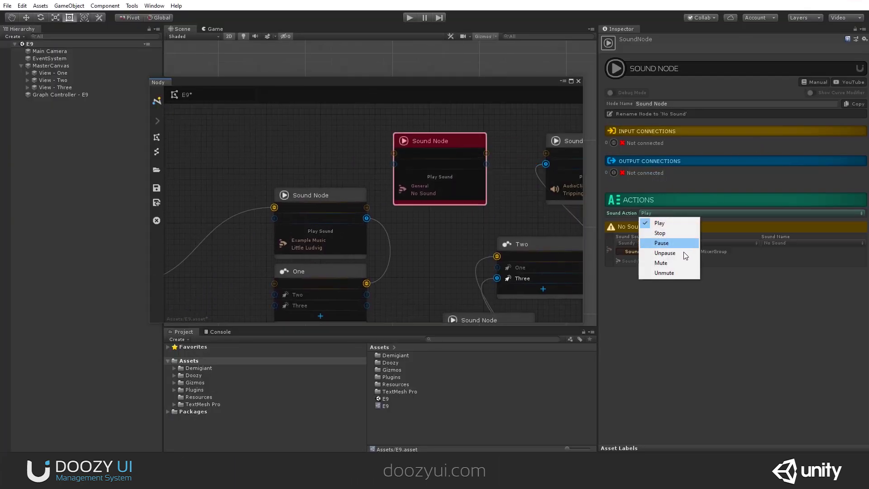
click(679, 233)
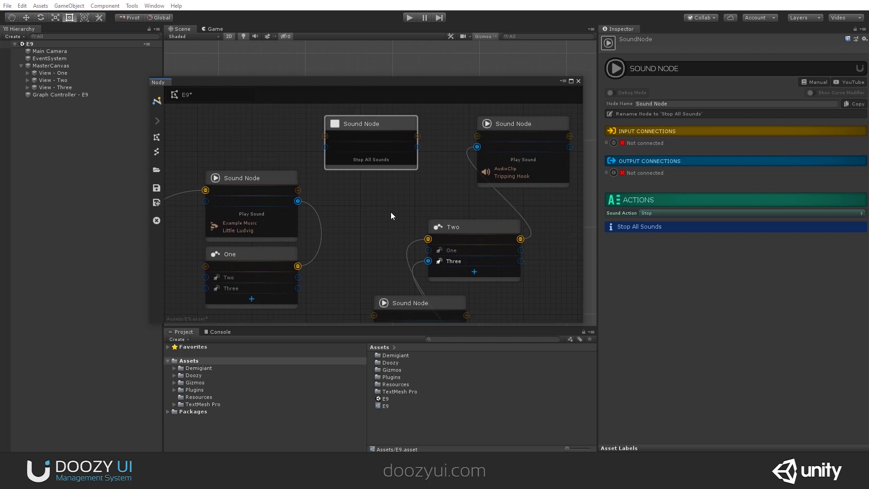
Step: Maximize the graph window and connect One's Two output through the Stop Sound Node to the Tripping Hook Sound Node
click(571, 81)
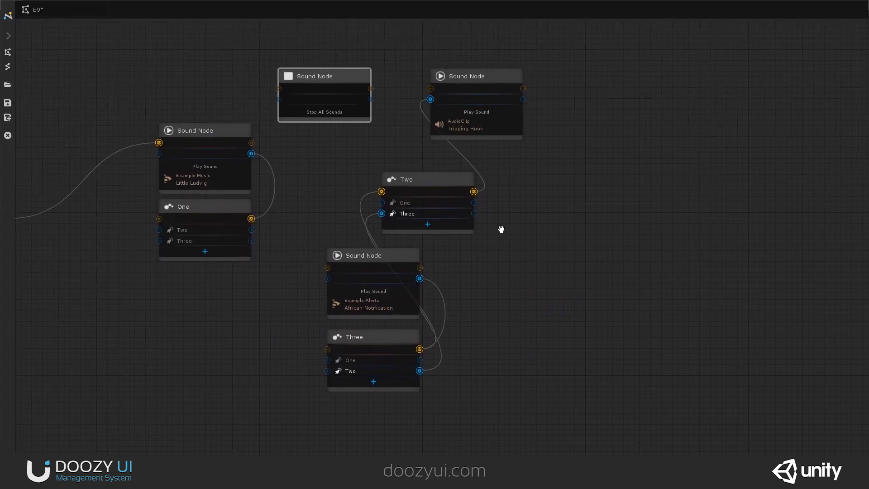
drag(252, 229, 333, 90)
drag(404, 104, 503, 78)
Step: Spread the nodes out, placing Two right of the Tripping Hook node and Three with its African Notification node below them
drag(423, 187, 621, 86)
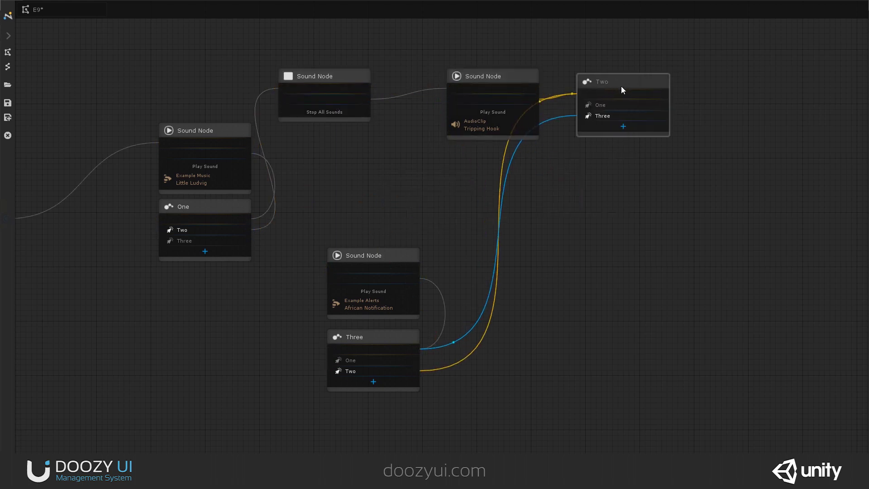
drag(344, 80, 406, 82)
drag(481, 77, 509, 79)
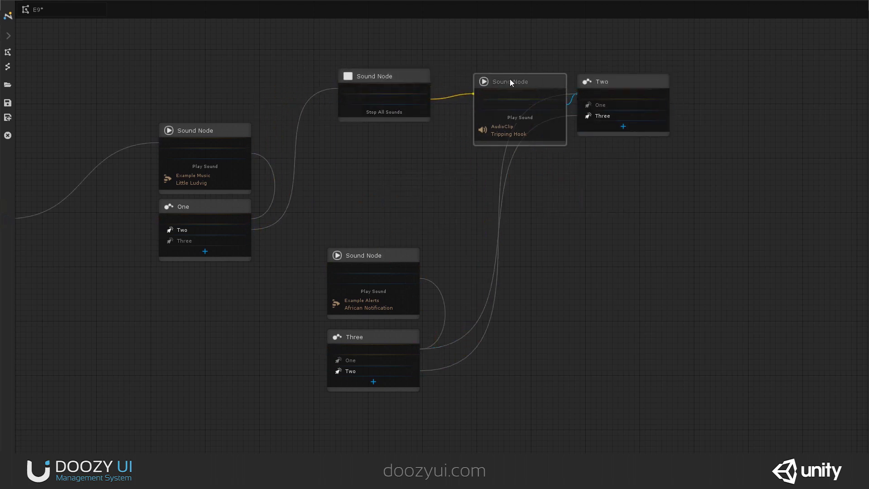
drag(376, 256, 569, 244)
drag(365, 335, 657, 242)
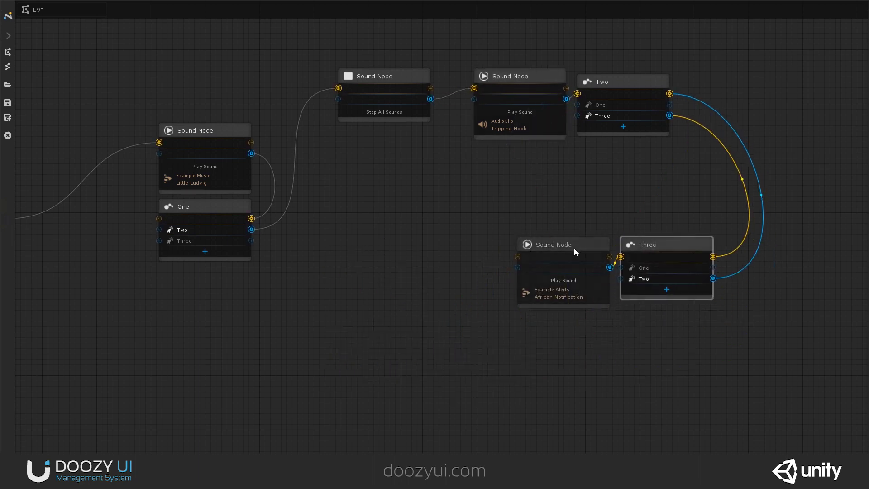
drag(573, 248, 552, 248)
Step: Duplicate the Stop Sound Node below the original and route One's Three output through the copy to the African Notification Sound Node
right_click(363, 80)
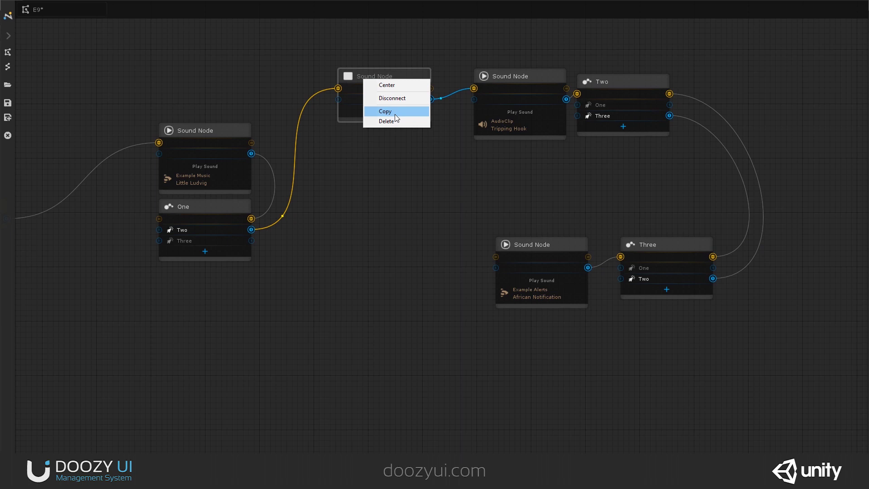
click(394, 111)
right_click(337, 207)
click(377, 229)
drag(352, 224, 386, 294)
drag(251, 240, 657, 172)
Step: Stack a Stop node, the Tripping Hook node and Two in one column, and put the other Stop node atop the Three column
click(603, 86)
drag(603, 81, 489, 249)
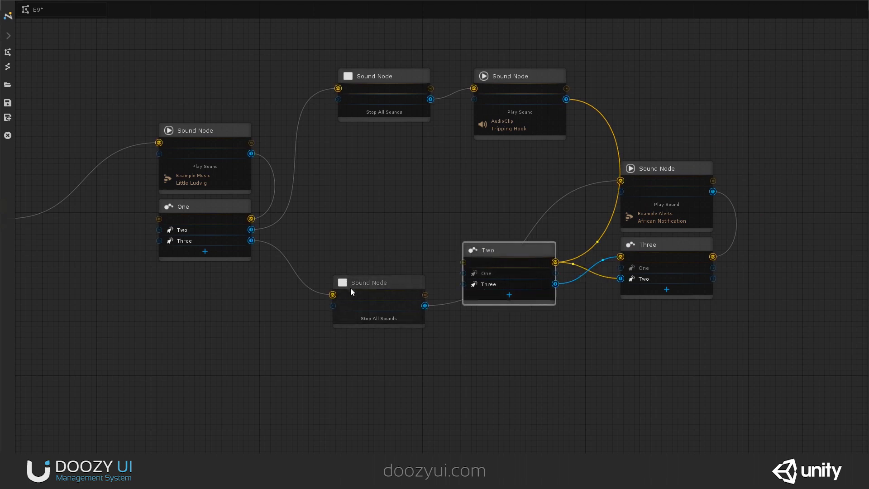
drag(510, 82, 516, 126)
drag(510, 170, 496, 175)
drag(402, 284, 689, 110)
drag(399, 81, 520, 118)
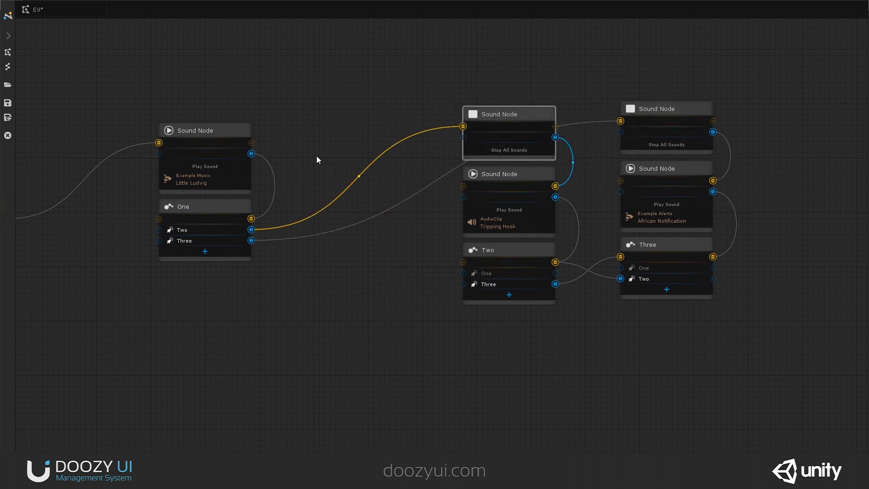
Step: Duplicate the Stop Sound Node above the Little Ludvig node and connect the One outputs of nodes Two and Three to the copy
middle_drag(305, 167, 350, 172)
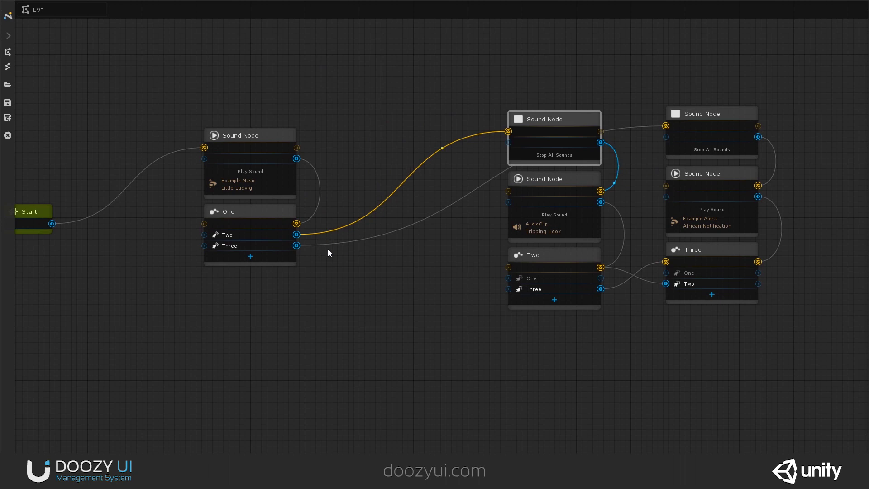
right_click(519, 123)
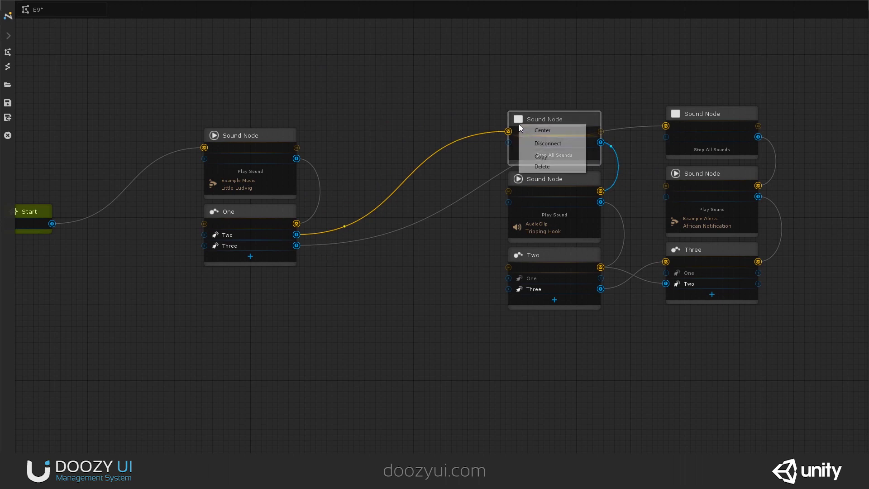
click(544, 156)
right_click(403, 108)
click(435, 125)
drag(351, 106, 235, 75)
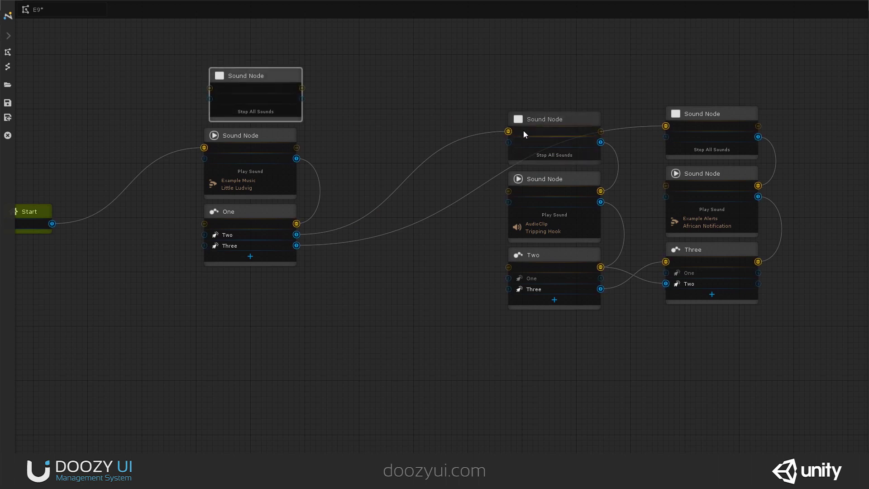
drag(539, 279, 276, 146)
drag(666, 272, 275, 89)
Step: Move the Two column up between the One and Three columns, and bring the Start node close to the Little Ludvig node
drag(473, 88, 578, 322)
middle_drag(532, 199, 466, 270)
drag(480, 325, 417, 142)
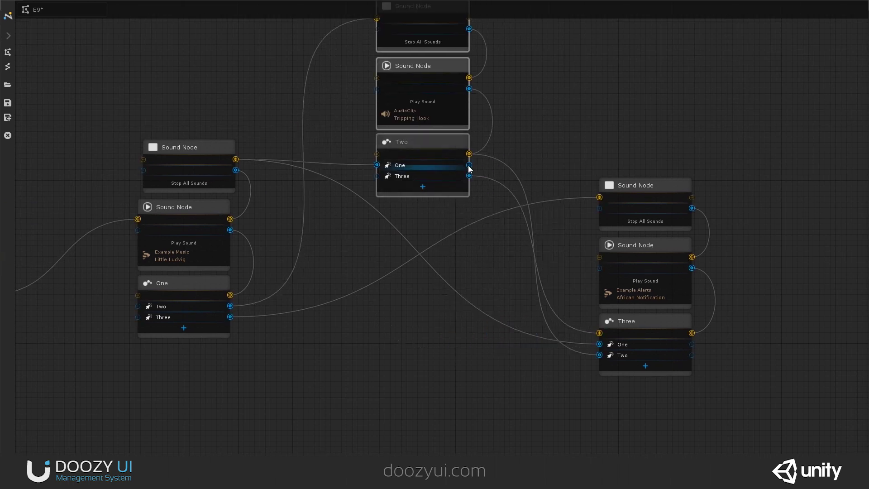
middle_drag(398, 221, 422, 203)
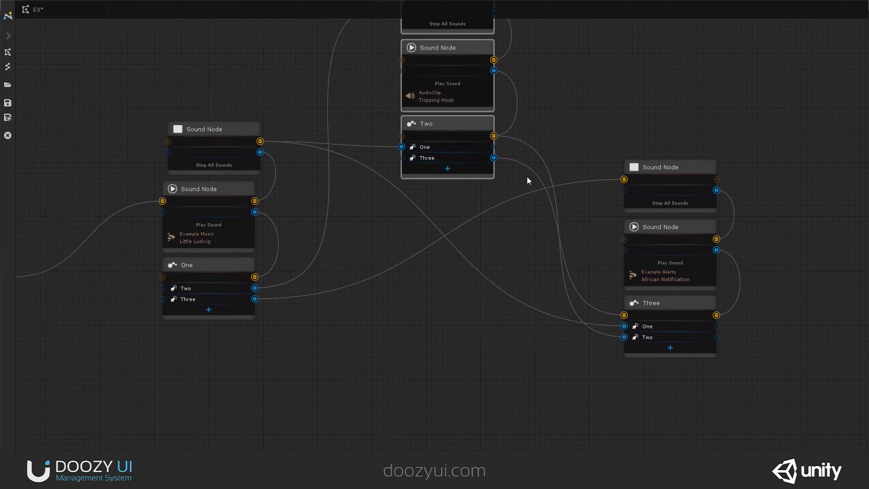
scroll(527, 176, down, 4)
middle_drag(532, 145, 525, 167)
scroll(525, 167, up, 3)
click(335, 299)
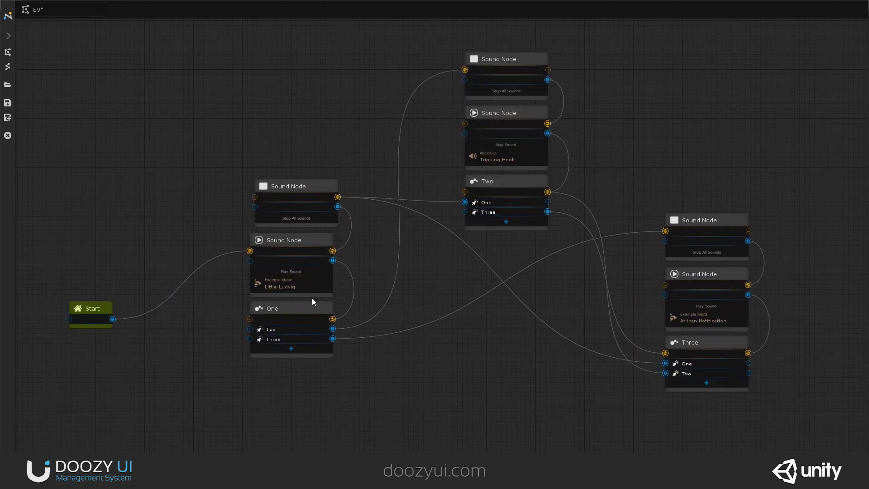
drag(294, 185, 284, 185)
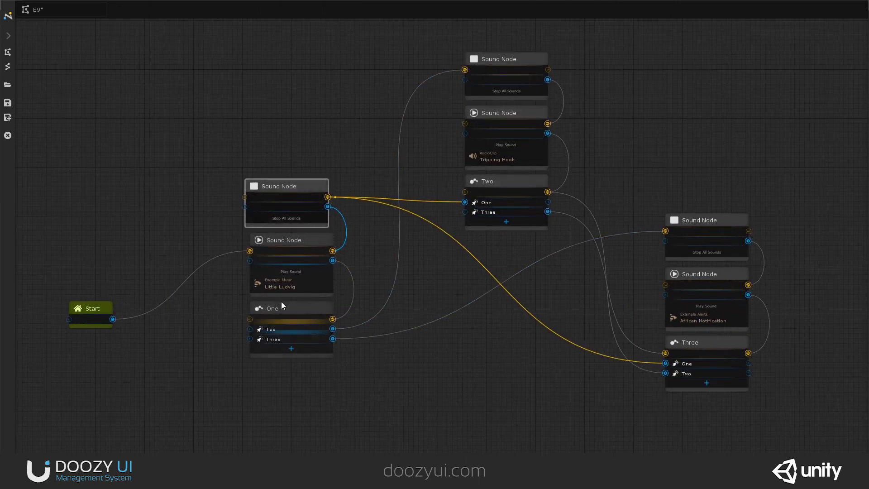
drag(86, 309, 179, 245)
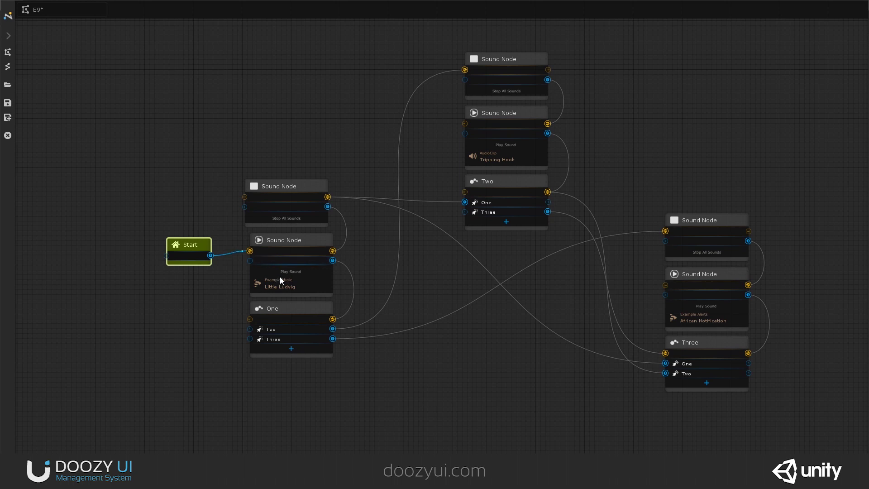
Step: Trace the flow from node One through the Stop and Tripping Hook Sound Nodes to node Two and its connections
click(281, 308)
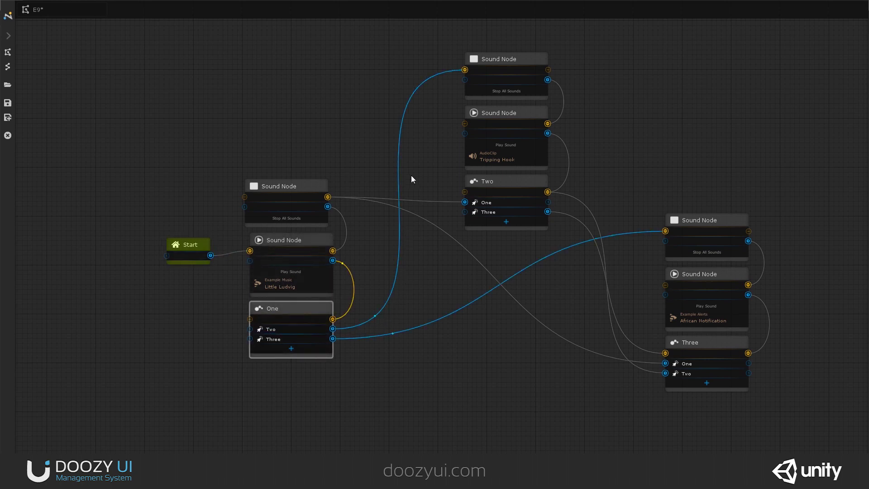
click(490, 62)
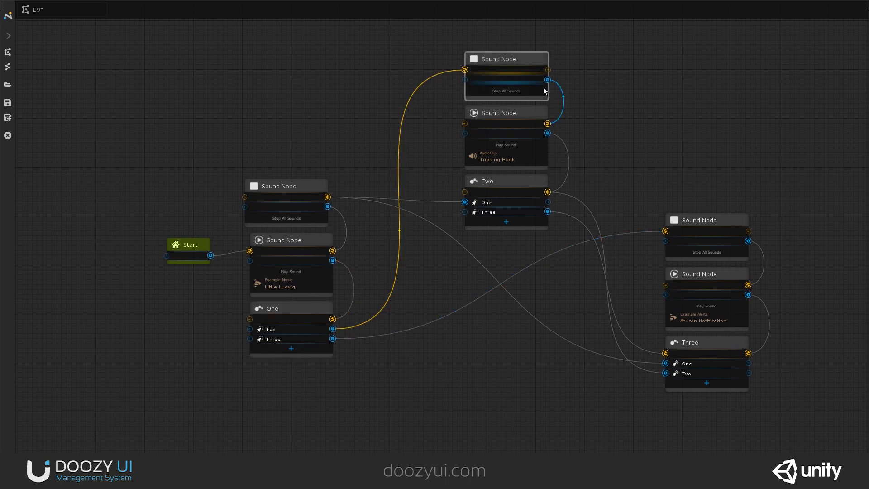
click(514, 112)
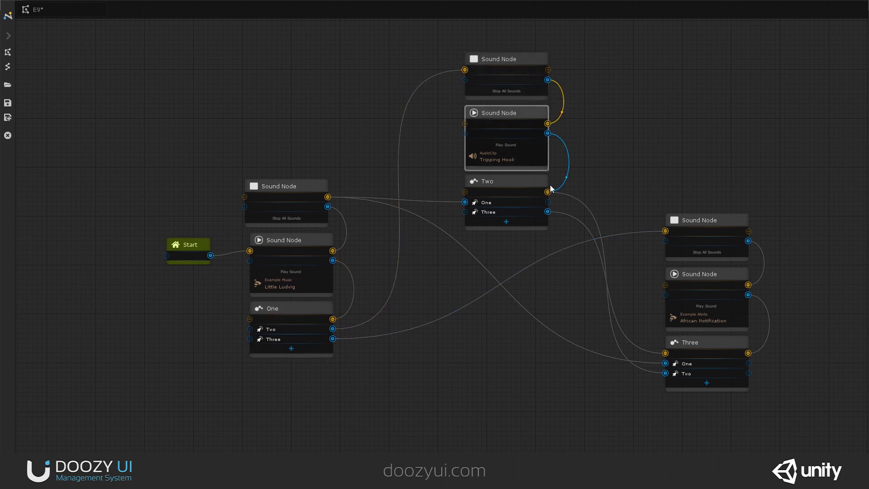
click(512, 188)
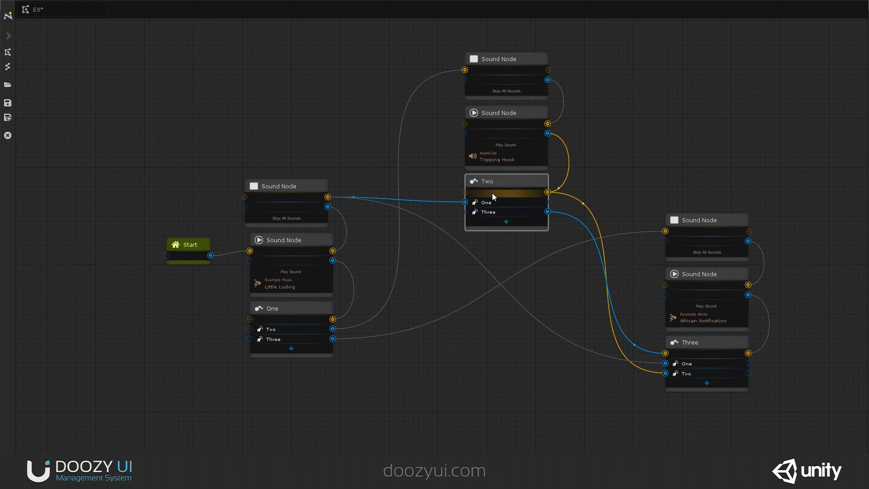
click(504, 63)
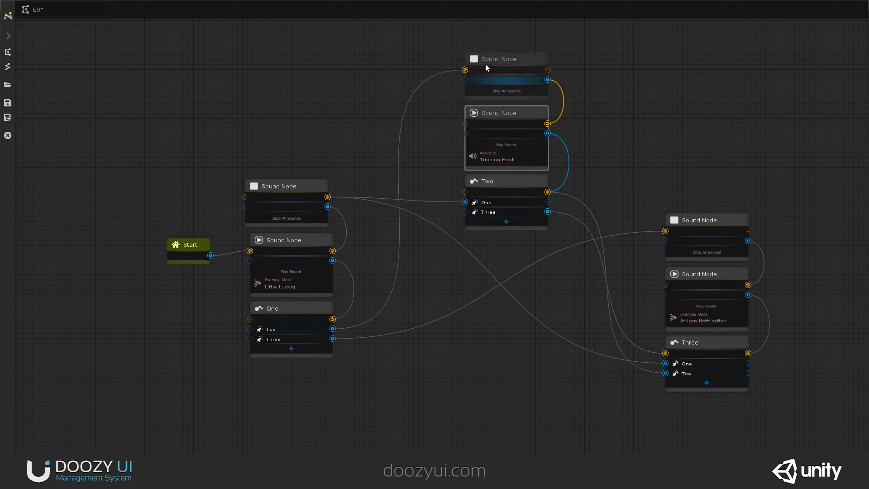
click(500, 118)
click(505, 179)
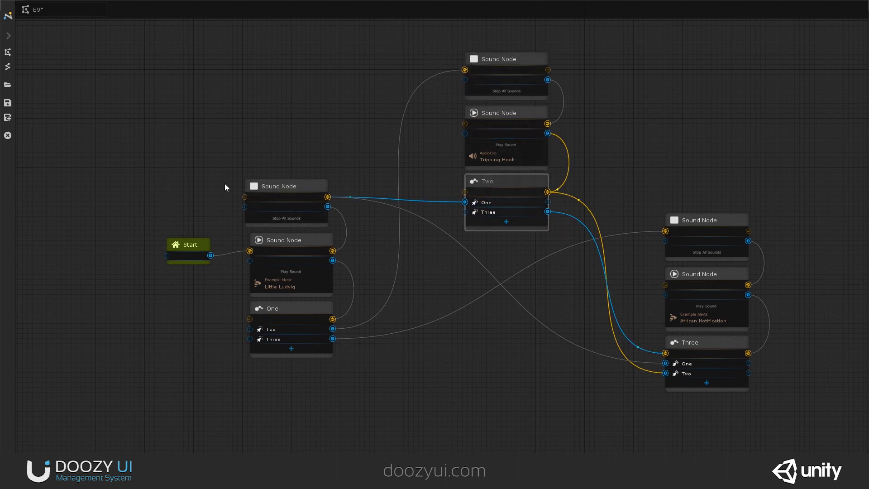
Step: Align the Stop Sound Node above the Little Ludvig node and trace the flow down to node One
drag(294, 188, 299, 190)
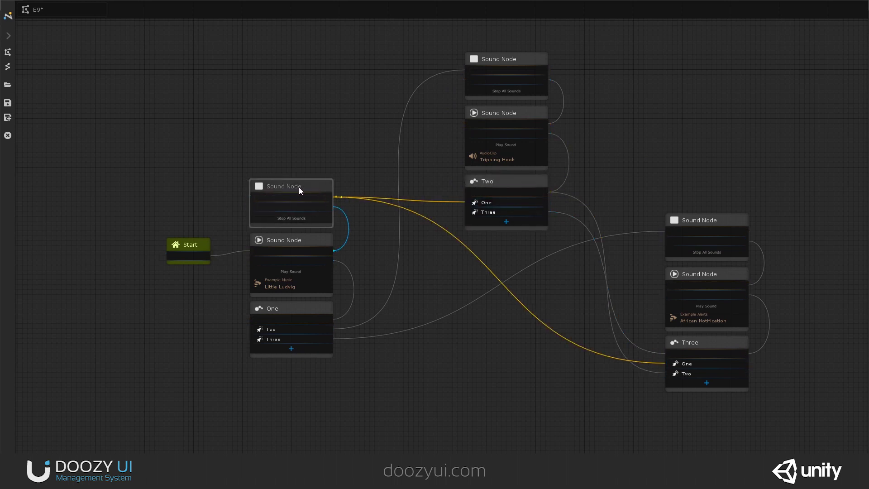
click(301, 244)
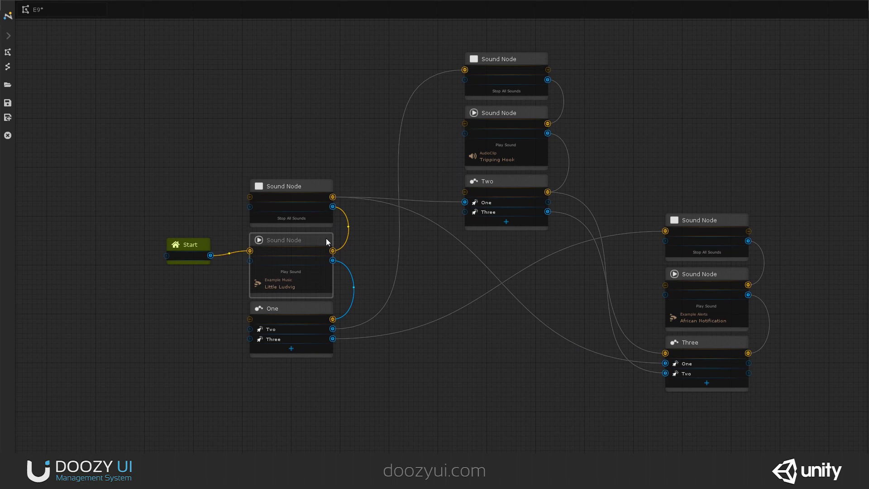
click(282, 310)
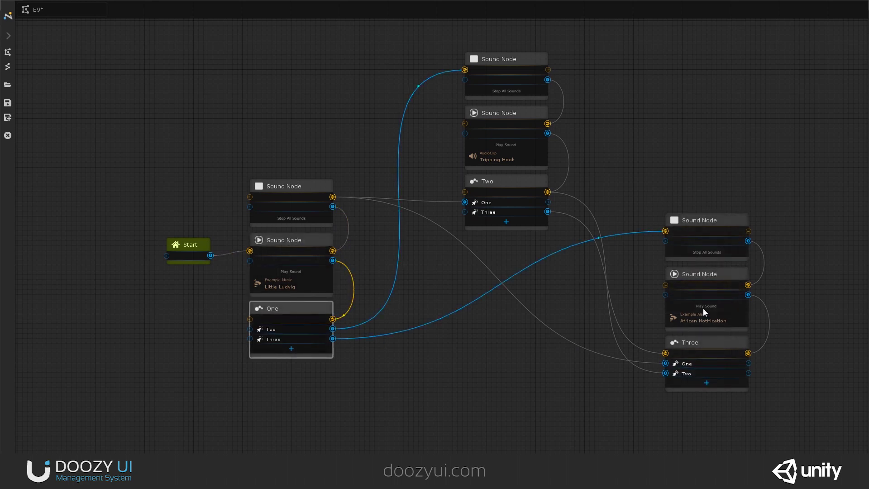
Step: Reroute Three's Two output and Two's Three output to each target's Stop Sound Node, and put Two first among Three's outputs
drag(702, 340, 702, 345)
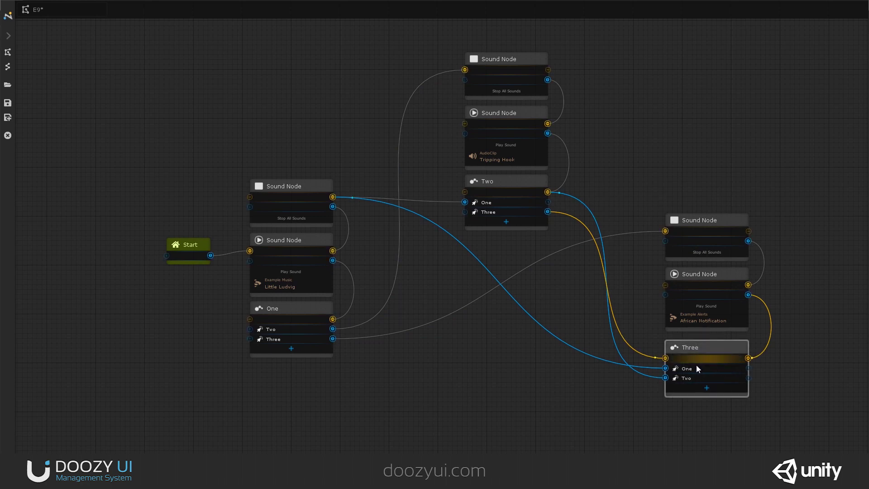
drag(675, 378, 527, 72)
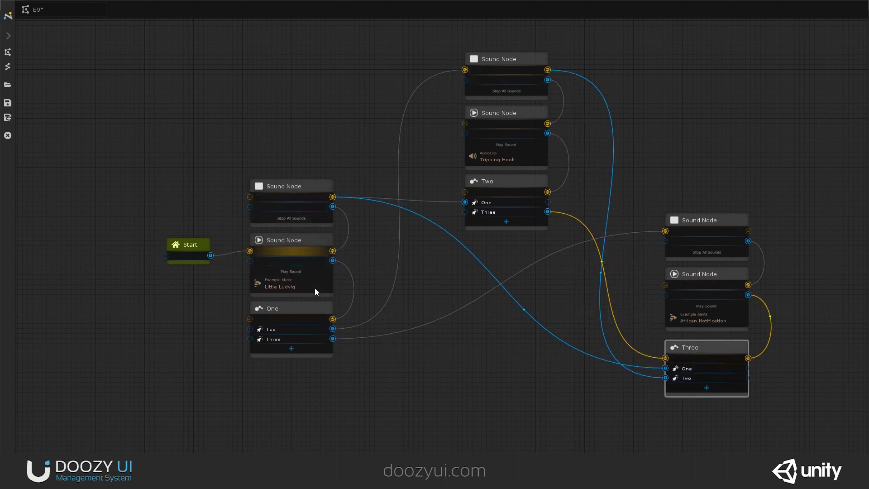
drag(548, 211, 692, 235)
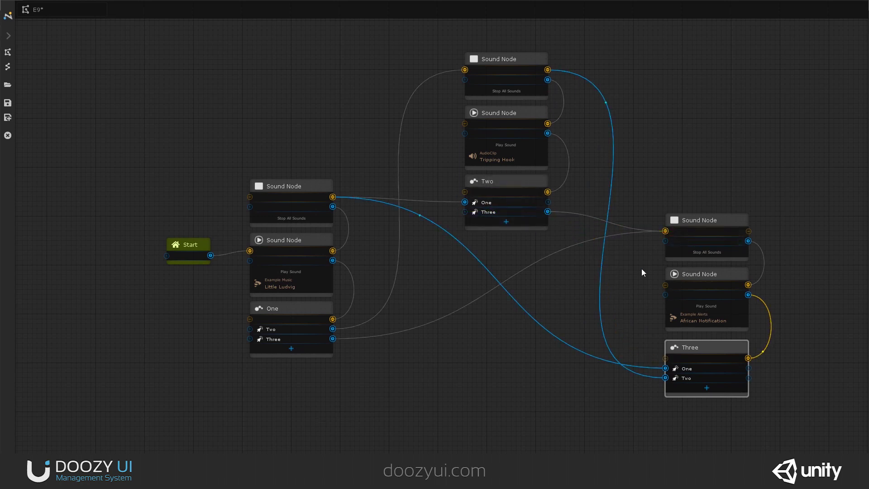
right_click(680, 377)
click(699, 384)
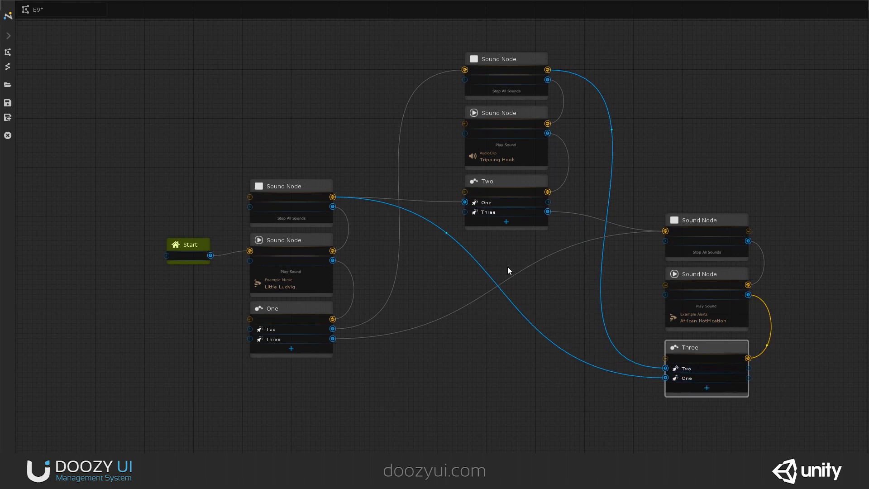
Step: Move the Three column slightly left, and the Start node and One column right and down toward the Two column
drag(708, 159, 752, 409)
drag(711, 220, 671, 210)
drag(150, 152, 346, 362)
drag(292, 189, 353, 230)
click(340, 189)
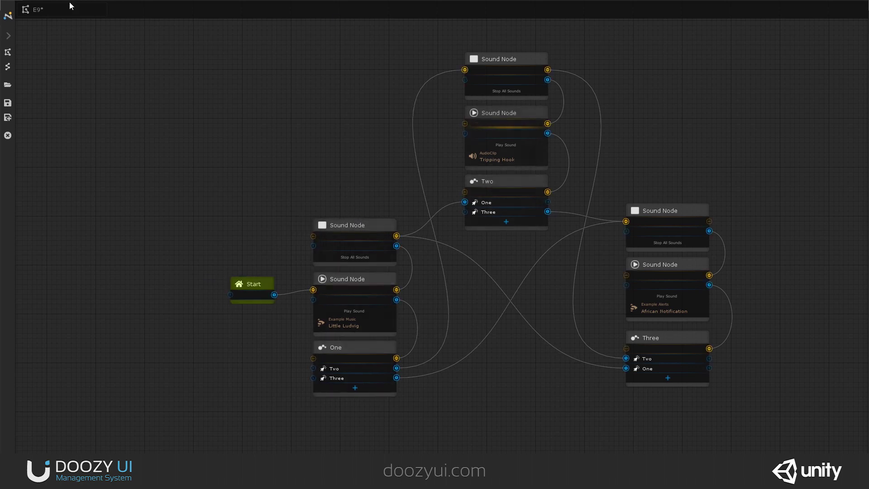
Step: Restore the graph window's size and run the scene in Play mode with the whole graph framed in view
click(845, 5)
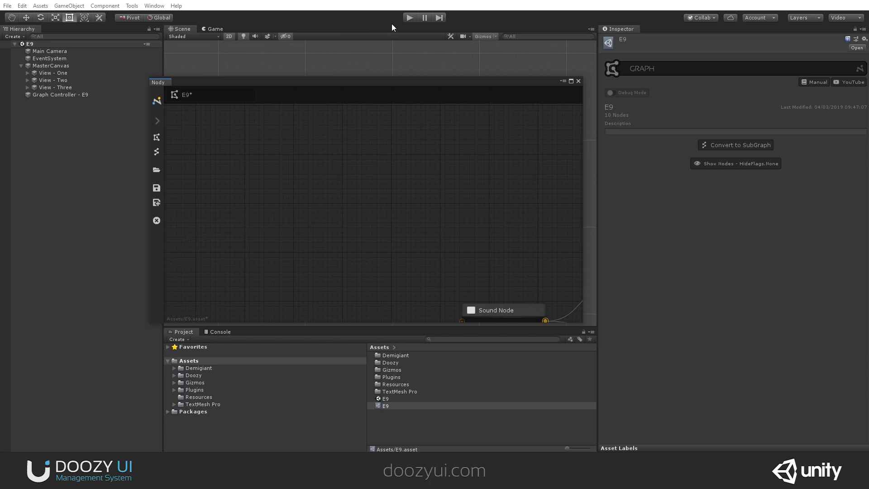
click(407, 18)
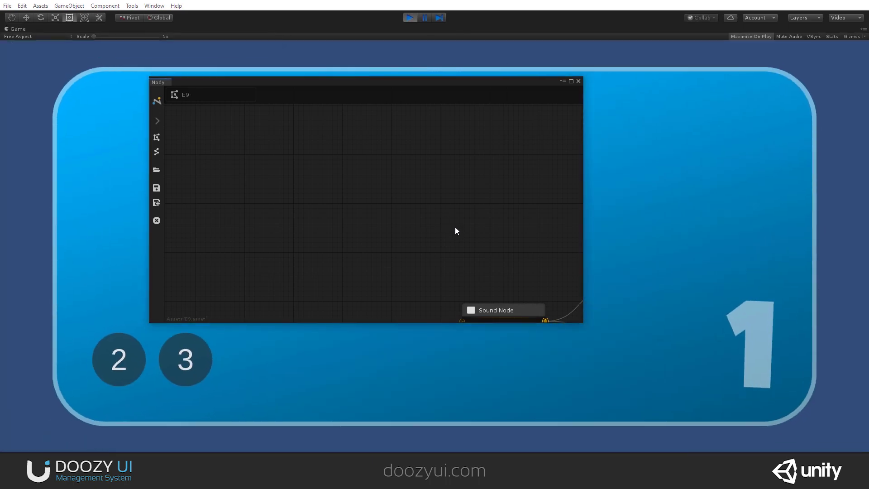
middle_drag(455, 228, 315, 128)
scroll(327, 155, down, 7)
middle_drag(382, 168, 390, 223)
scroll(390, 223, up, 4)
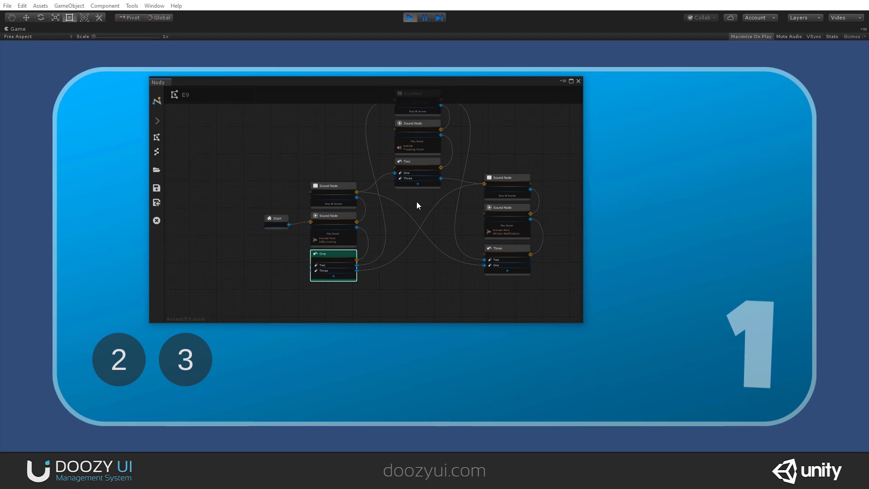
middle_drag(416, 203, 416, 229)
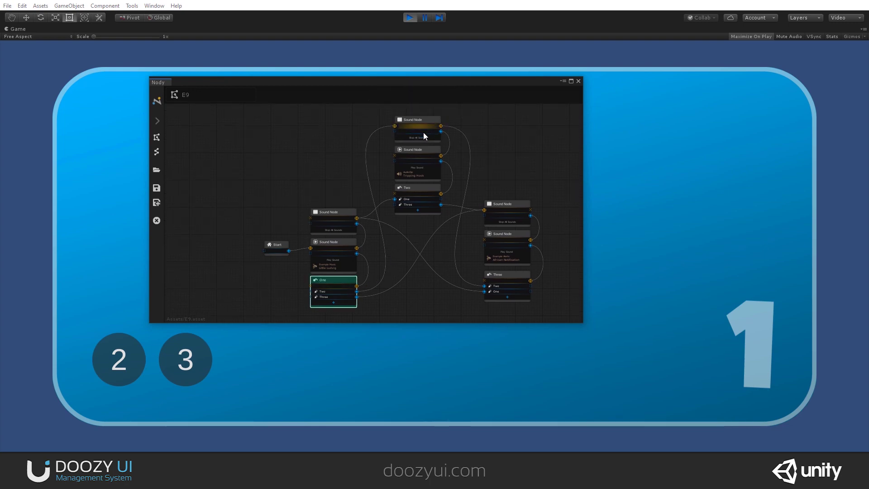
Step: Test the sound transitions by switching the running game to view Two and back to view One
click(108, 354)
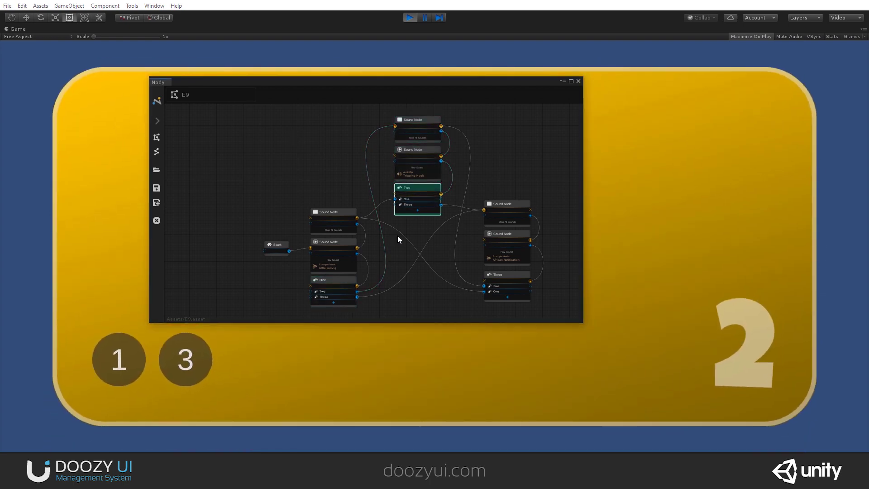
click(124, 355)
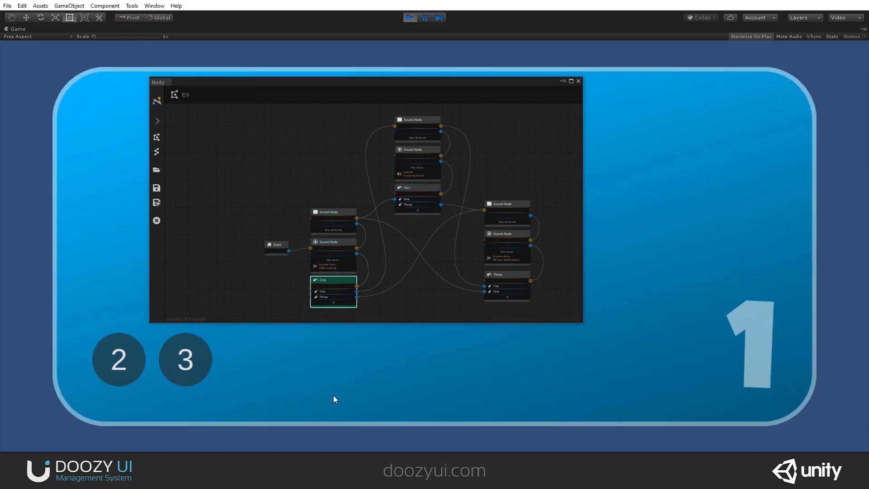
Step: Switch the running game to view Two and on to view Three, and examine Three's Sound Nodes up close in the graph
click(133, 360)
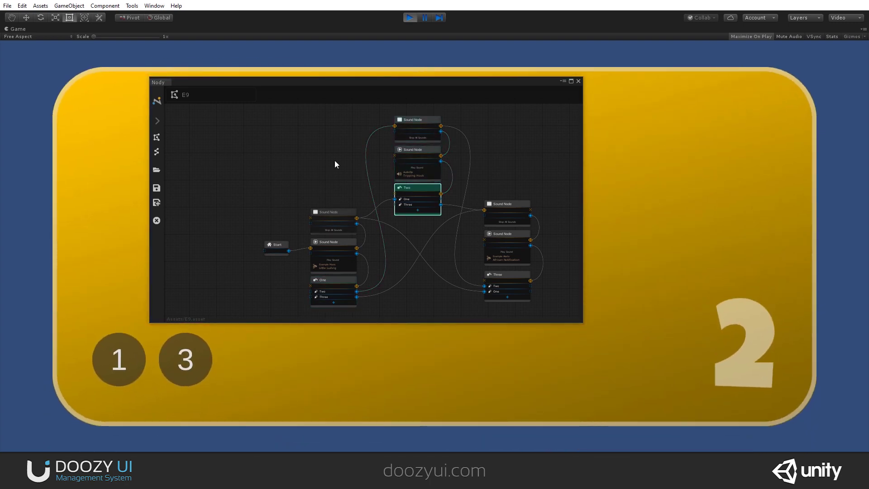
click(201, 359)
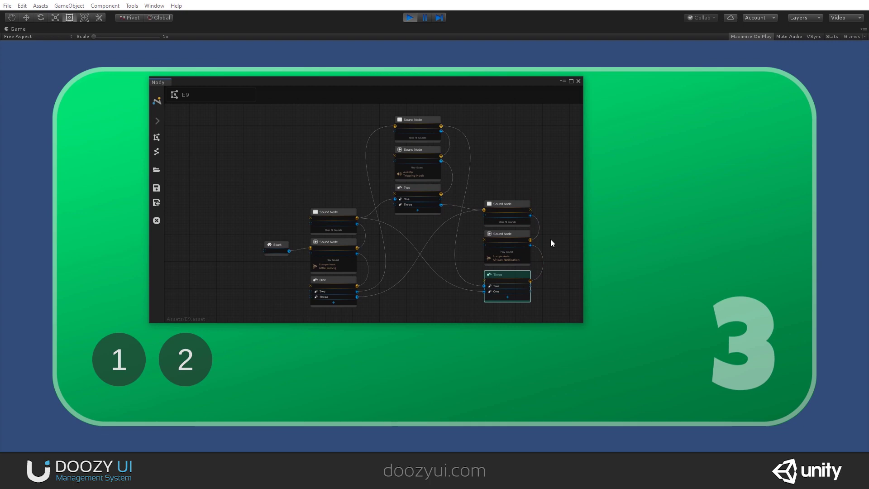
scroll(520, 253, up, 6)
middle_drag(430, 192, 506, 232)
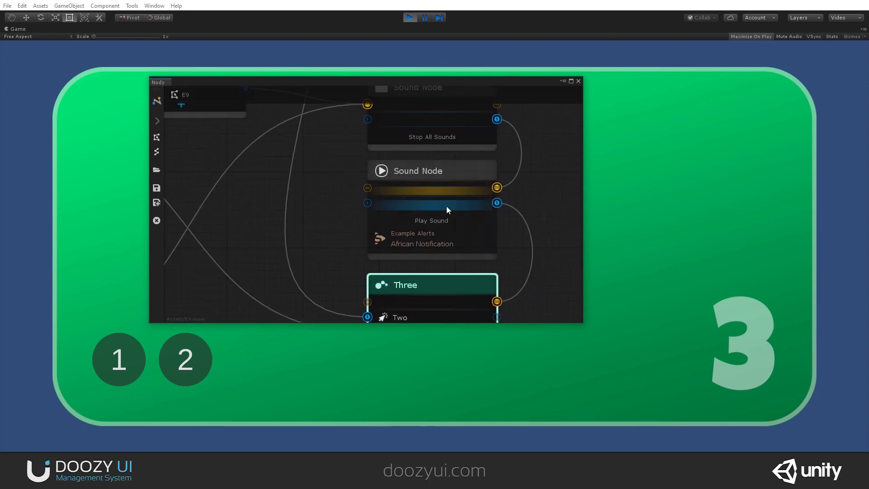
scroll(446, 213, down, 6)
middle_drag(311, 202, 337, 227)
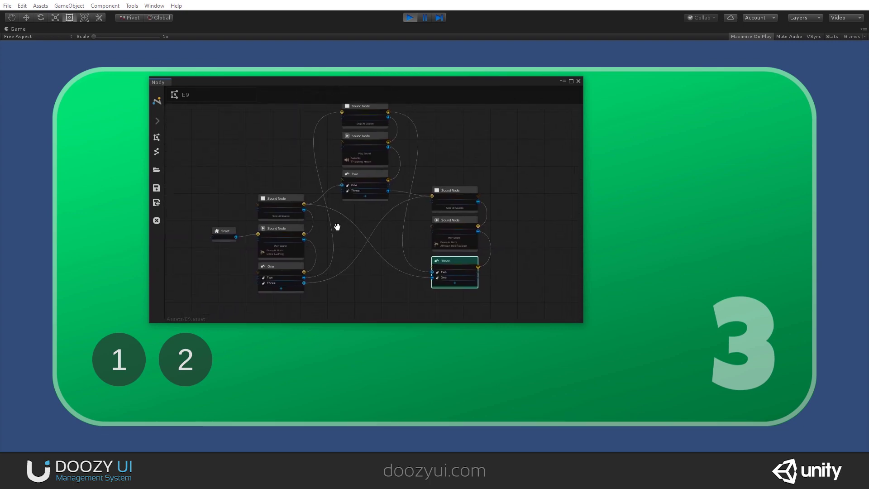
Step: Test the remaining sound transitions by switching the running game from Three to Two, back to Three, and on to One
click(191, 356)
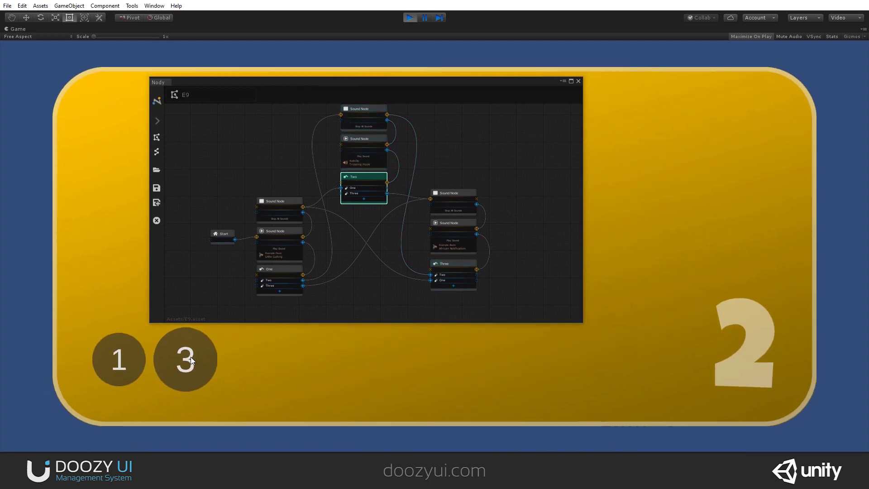
click(191, 357)
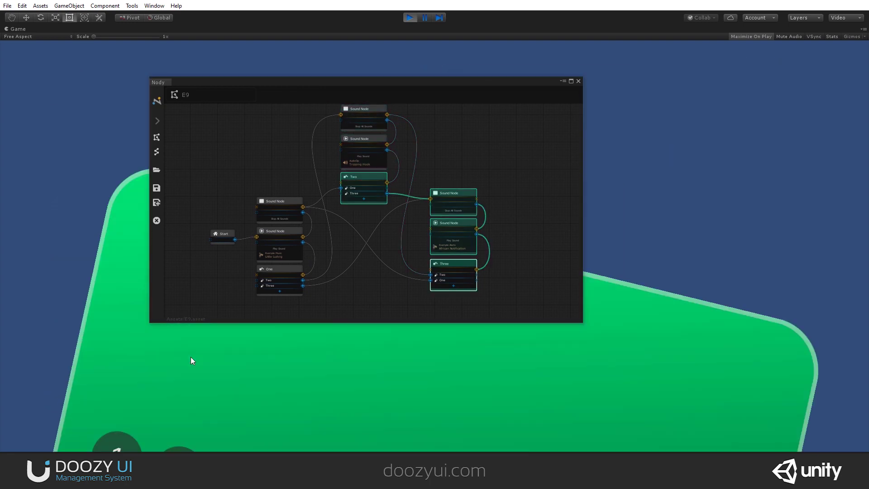
click(109, 362)
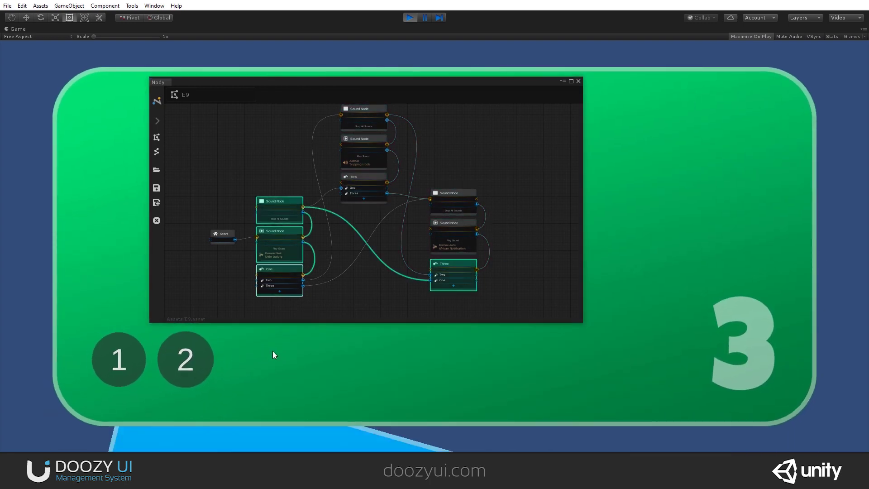